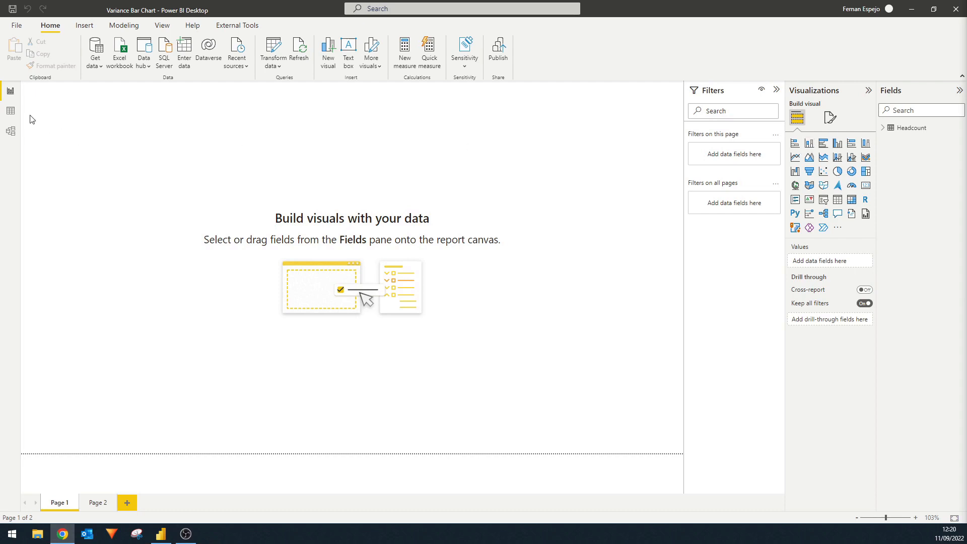
Inspect the rows of the Headcount table in the data view, and return to the report page
{"action": "left_click", "coordinate": [11, 111]}
{"action": "left_click", "coordinate": [894, 131]}
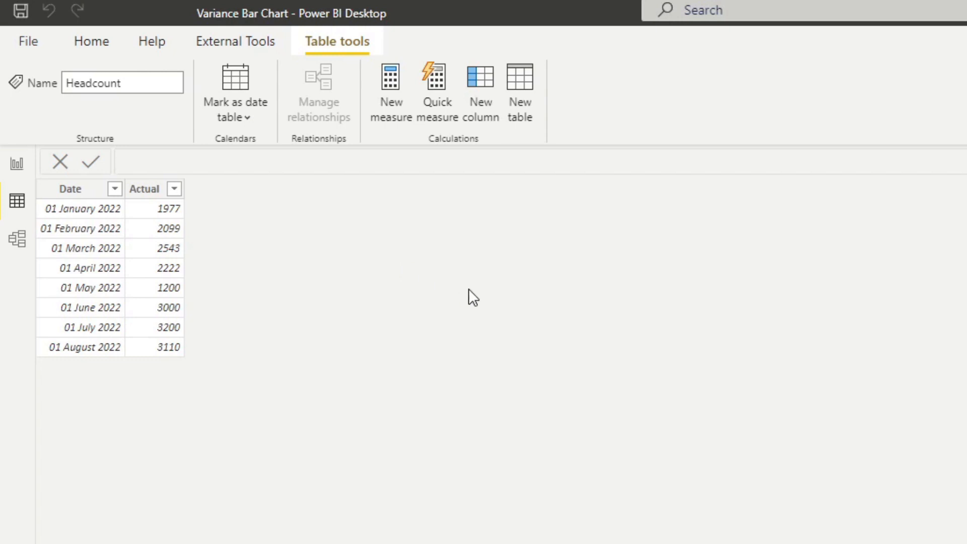
{"action": "left_click", "coordinate": [17, 163]}
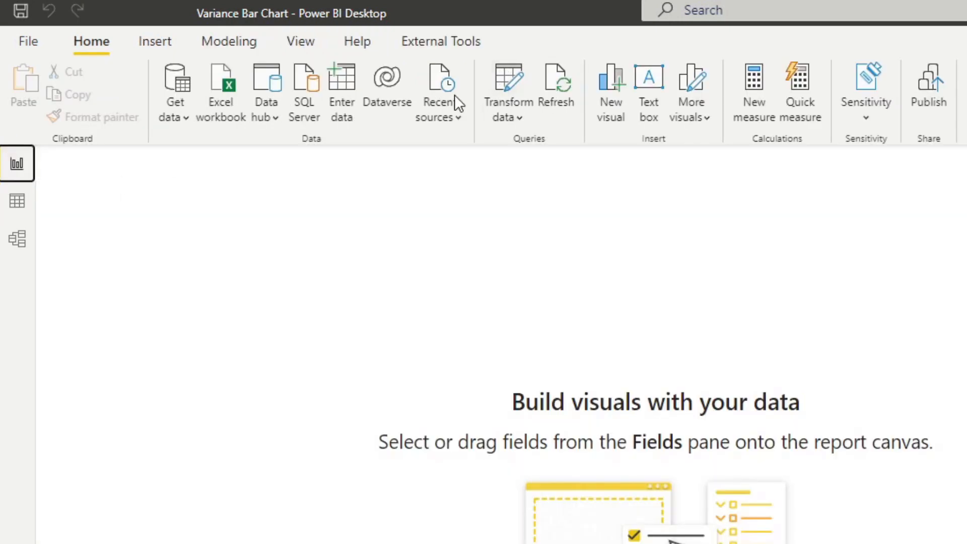
Start a new numeric range parameter and name it Target
{"action": "left_click", "coordinate": [233, 39]}
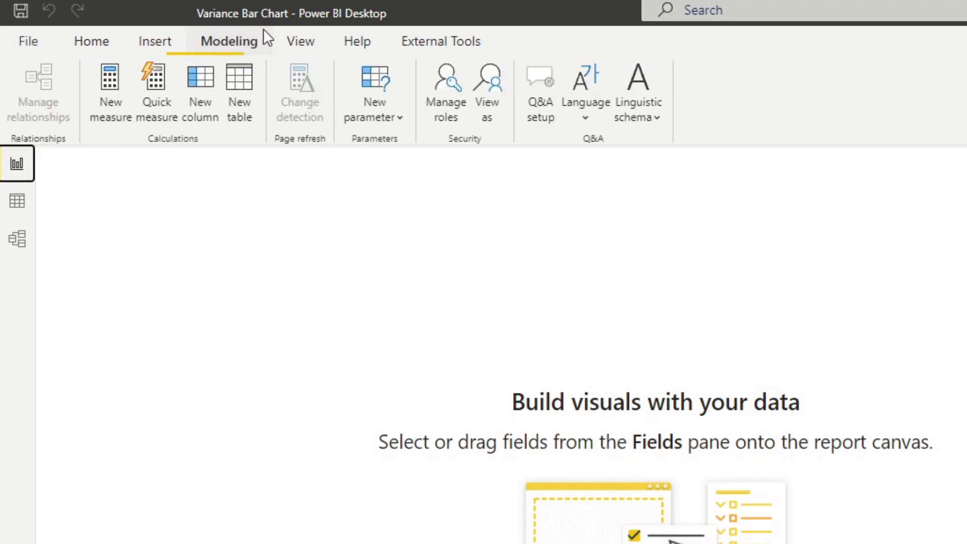
{"action": "left_click", "coordinate": [399, 116]}
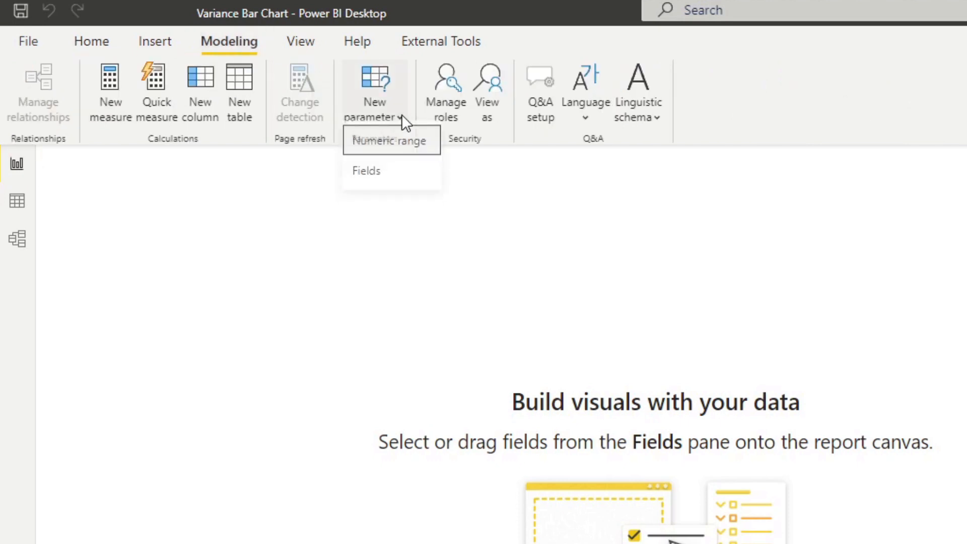
{"action": "left_click", "coordinate": [403, 151]}
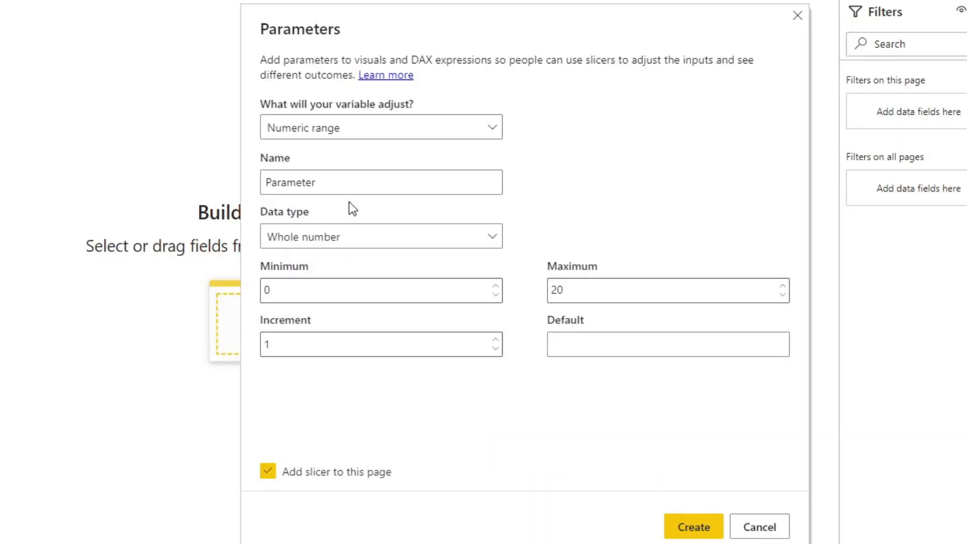
{"action": "double_click", "coordinate": [336, 183]}
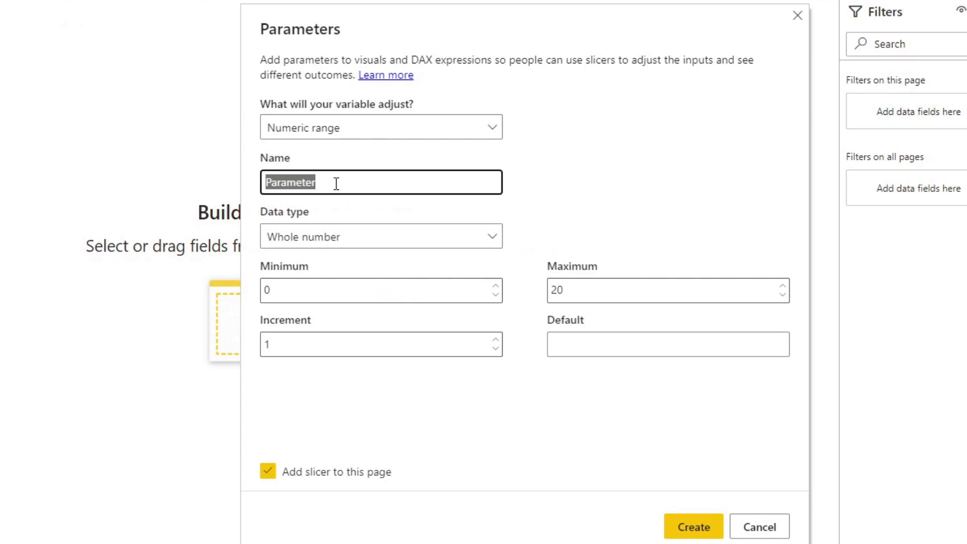
{"action": "type", "text": "Target"}
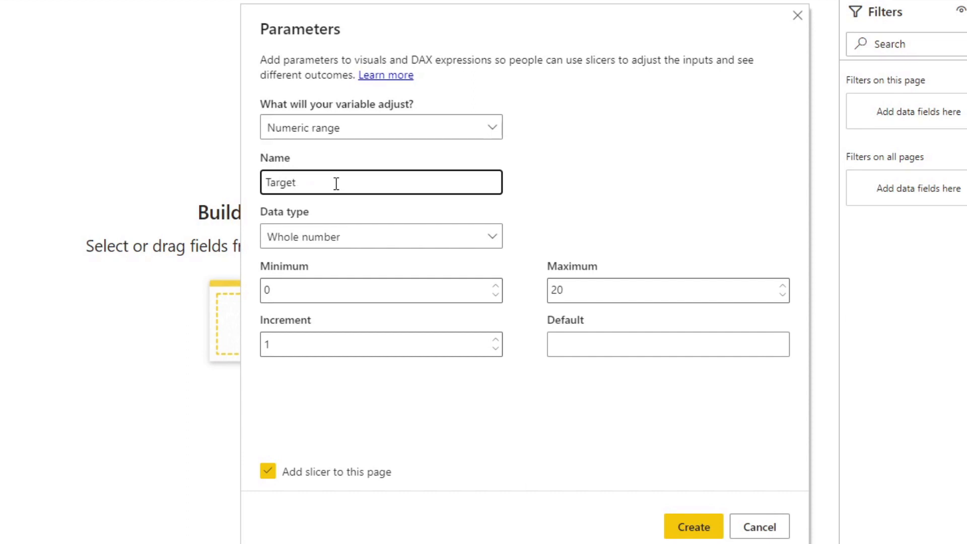
Set the parameter's minimum to 1, maximum to 5000 and increment to 10, and create it with its page slicer
{"action": "double_click", "coordinate": [265, 291]}
{"action": "type", "text": "1"}
{"action": "left_click", "coordinate": [562, 292]}
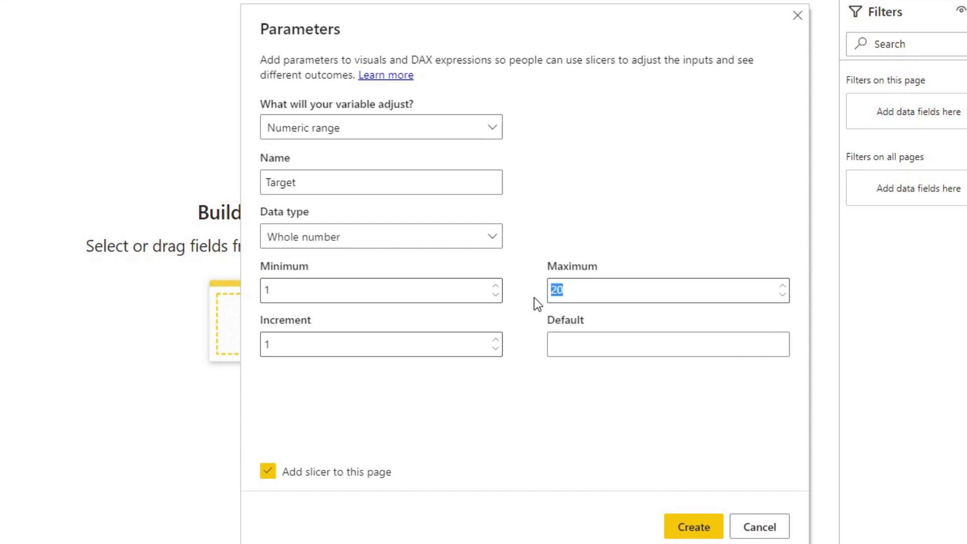
{"action": "type", "text": "5000"}
{"action": "left_click", "coordinate": [442, 342]}
{"action": "left_click_drag", "start_coordinate": [283, 349], "coordinate": [255, 350]}
{"action": "type", "text": "10"}
{"action": "left_click", "coordinate": [698, 526]}
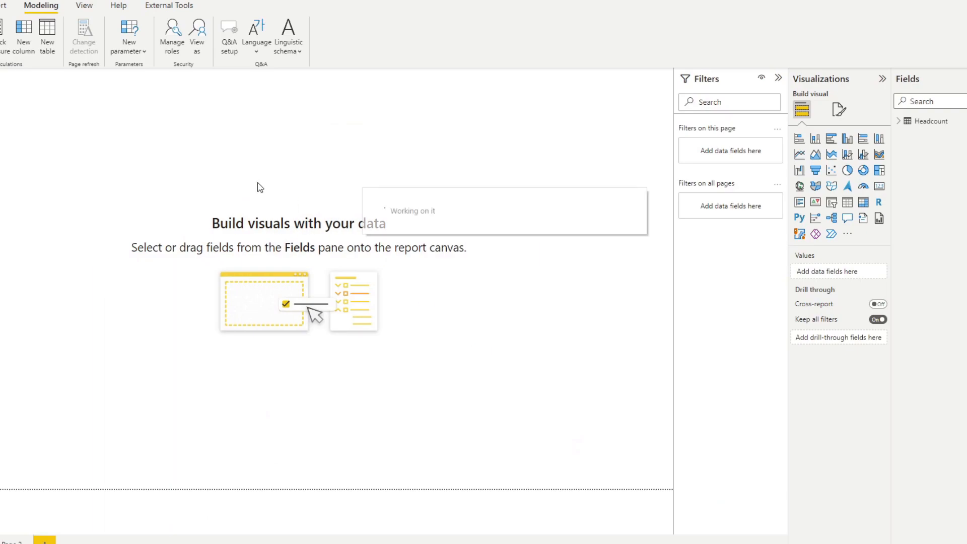
Place the Target slicer in the page's upper-right area with its value at 2331, making it wider and shorter
{"action": "left_click_drag", "start_coordinate": [33, 86], "coordinate": [574, 149]}
{"action": "left_click_drag", "start_coordinate": [486, 180], "coordinate": [550, 183]}
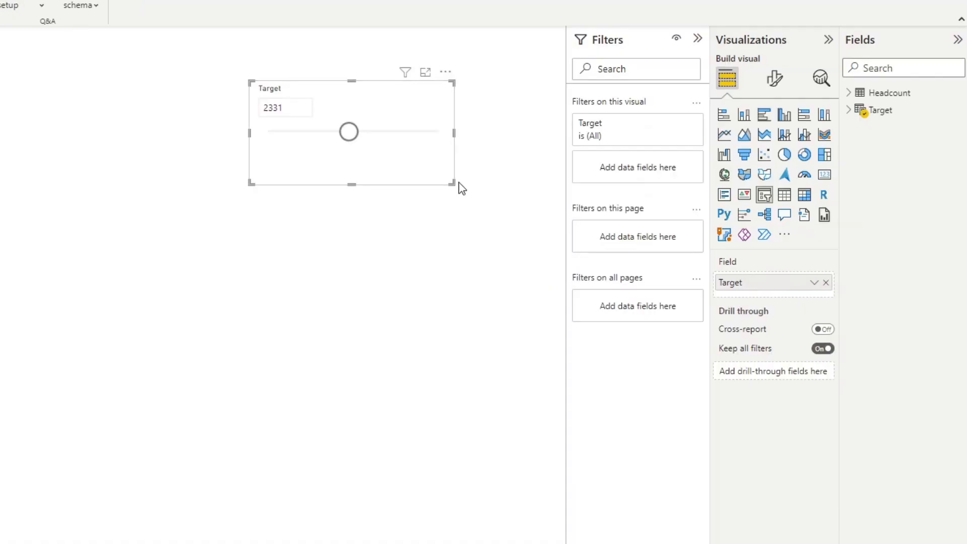
{"action": "left_click_drag", "start_coordinate": [584, 191], "coordinate": [679, 216]}
{"action": "left_click_drag", "start_coordinate": [571, 212], "coordinate": [566, 166]}
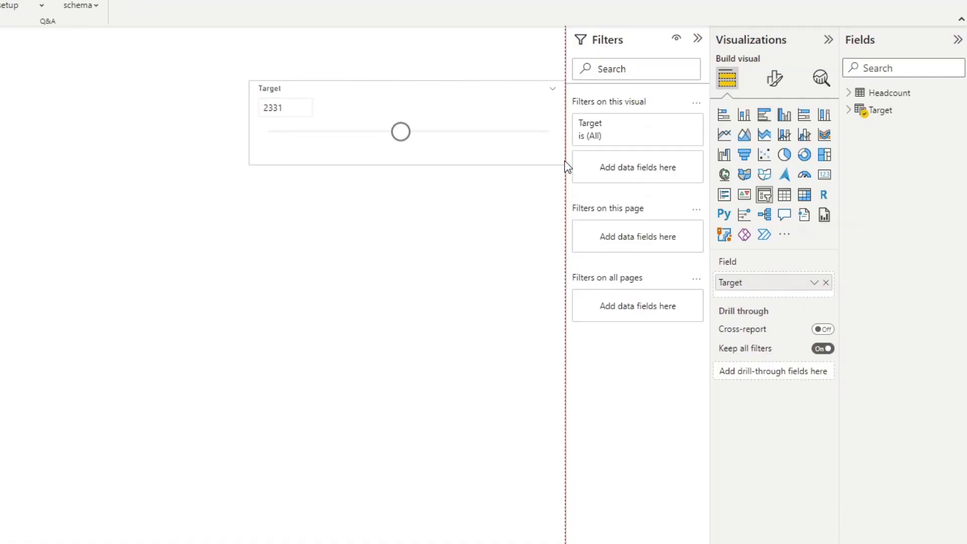
{"action": "left_click_drag", "start_coordinate": [496, 91], "coordinate": [482, 67]}
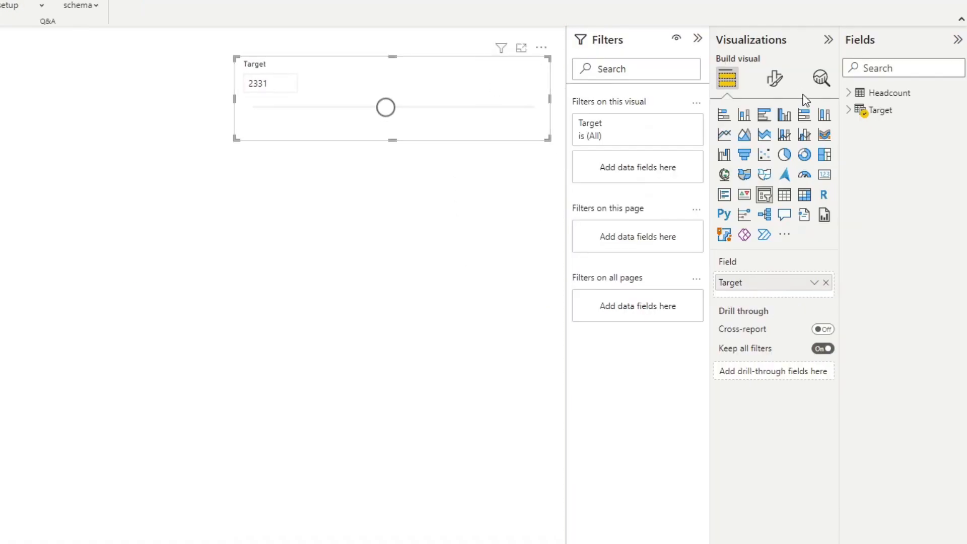
Examine the Target table's fields, its Target Value measure and the table's series formula
{"action": "left_click", "coordinate": [850, 112]}
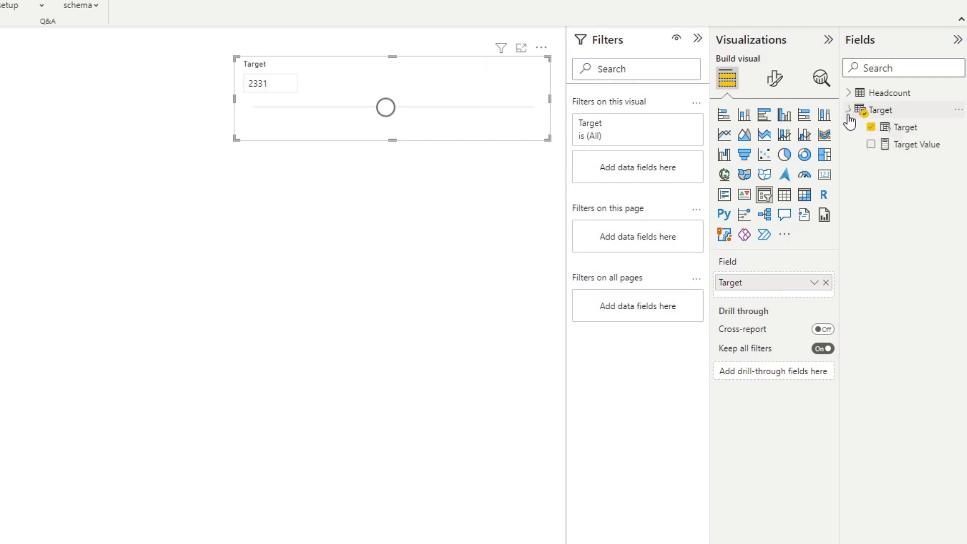
{"action": "left_click", "coordinate": [902, 149]}
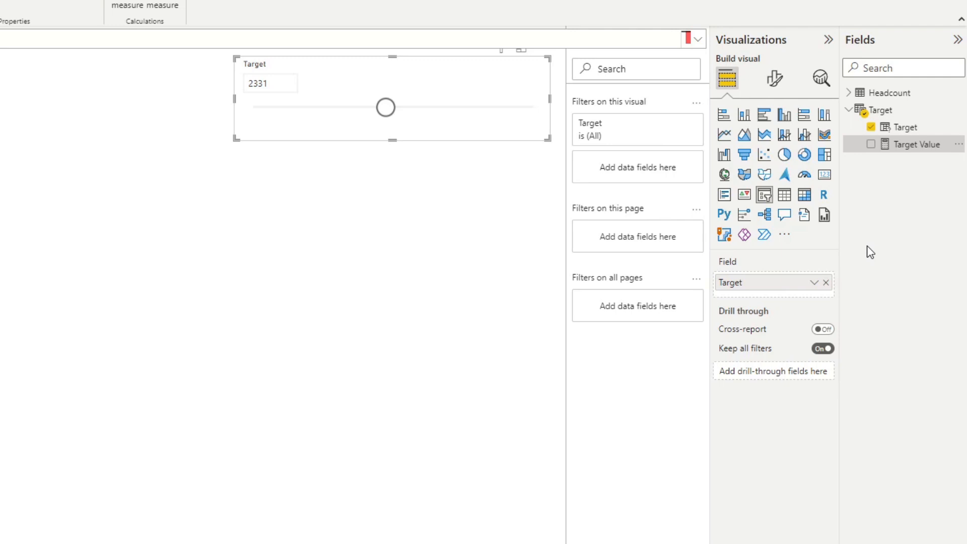
{"action": "left_click", "coordinate": [319, 315]}
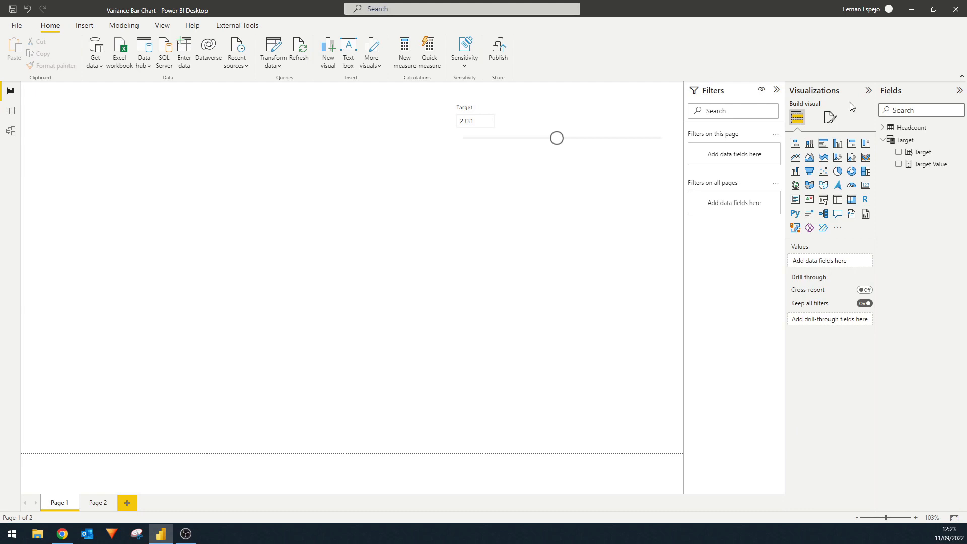
{"action": "left_click", "coordinate": [902, 140]}
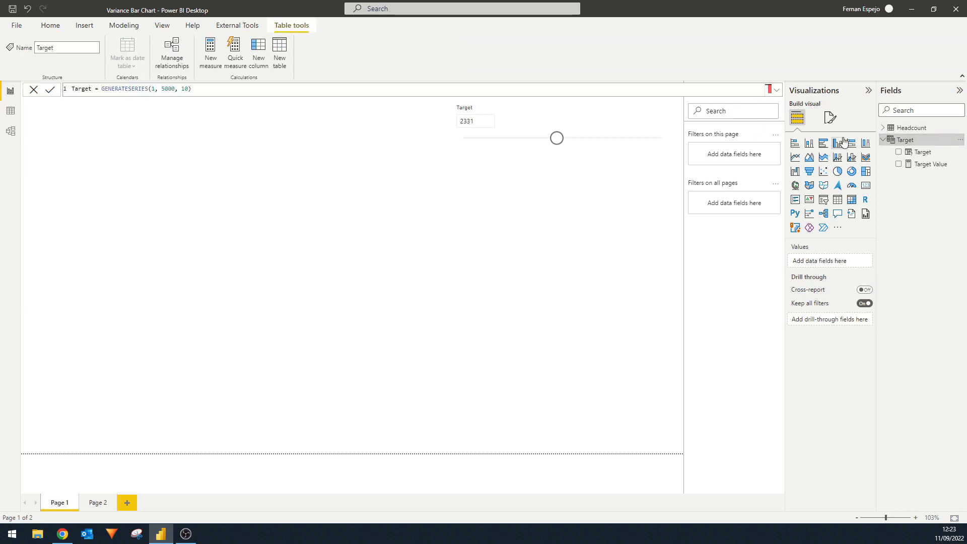
Start a new measure in the Headcount table and name it Over Target
{"action": "left_click", "coordinate": [882, 127]}
{"action": "left_click", "coordinate": [895, 132]}
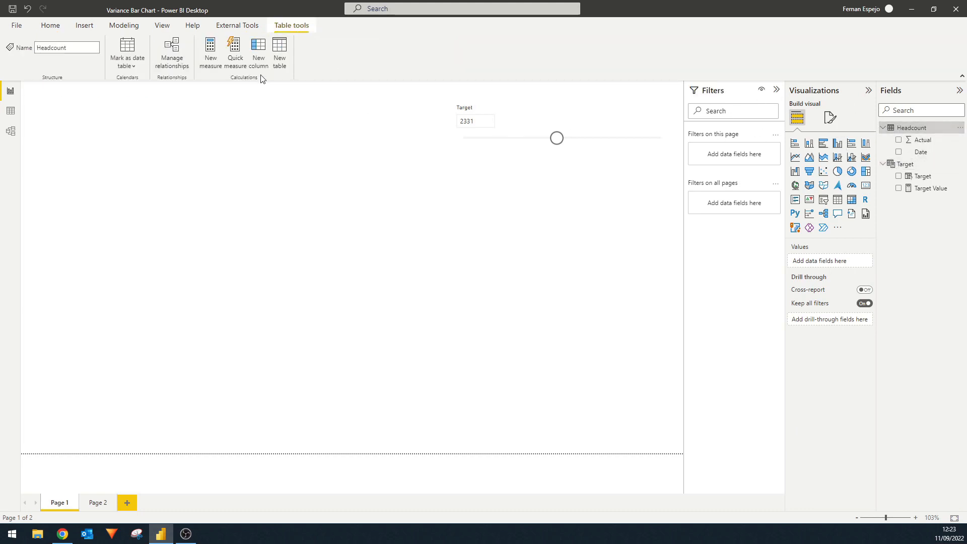
{"action": "left_click", "coordinate": [210, 52]}
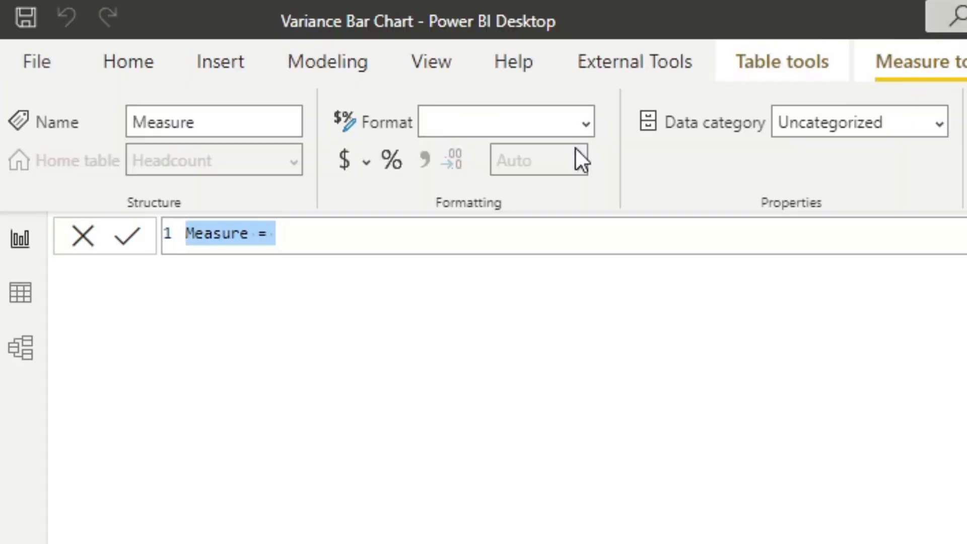
{"action": "type", "text": "O"}
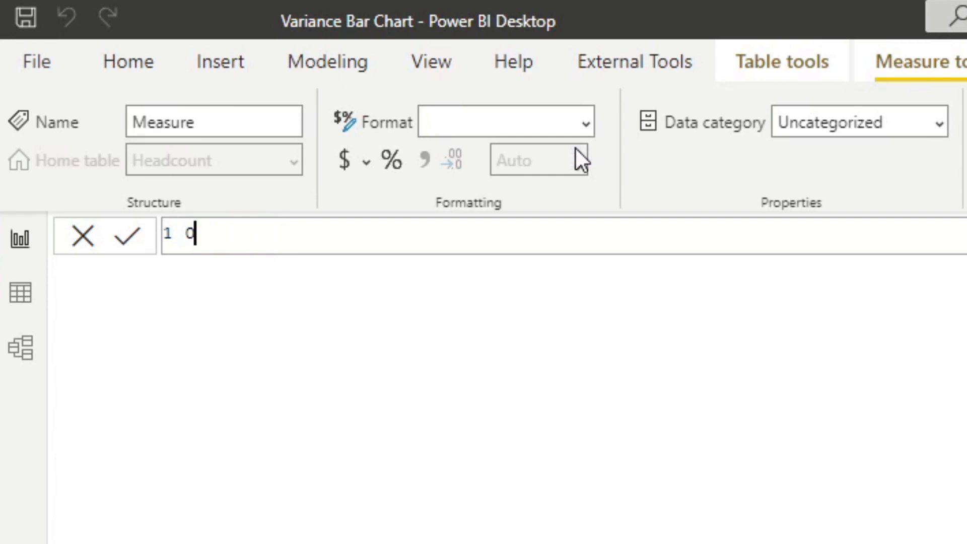
{"action": "type", "text": "ver Ta"}
{"action": "key", "text": "BackSpace"}
{"action": "key", "text": "BackSpace"}
{"action": "type", "text": "Ta"}
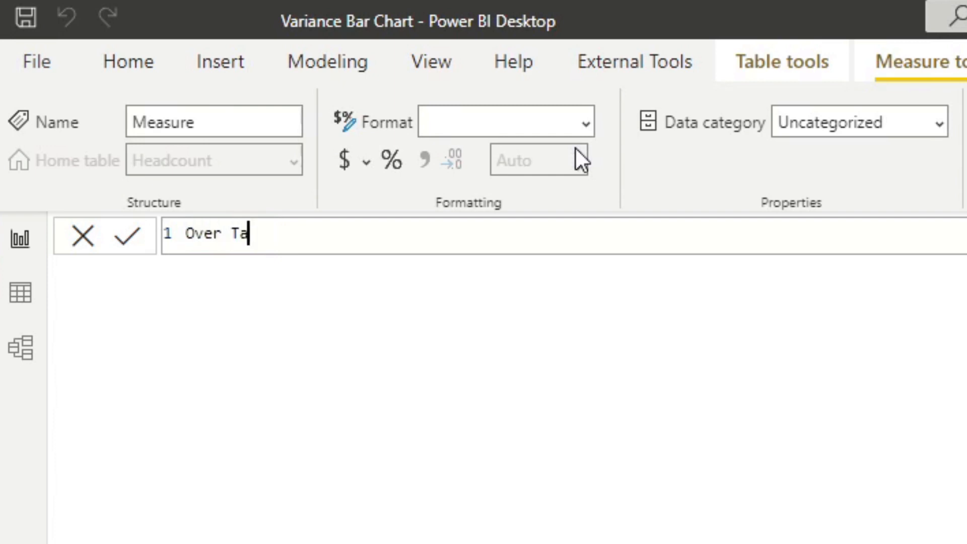
{"action": "type", "text": "rget ="}
{"action": "key", "text": "shift+Return"}
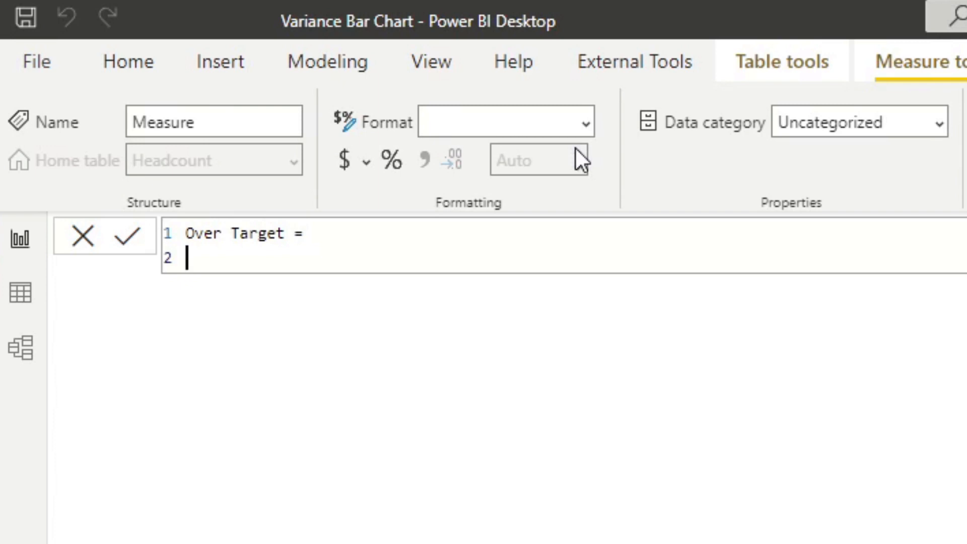
Define the variable _headcount as SUM(Headcount[Actual]) in the measure and add a RETURN line below it
{"action": "type", "text": "VAR _h"}
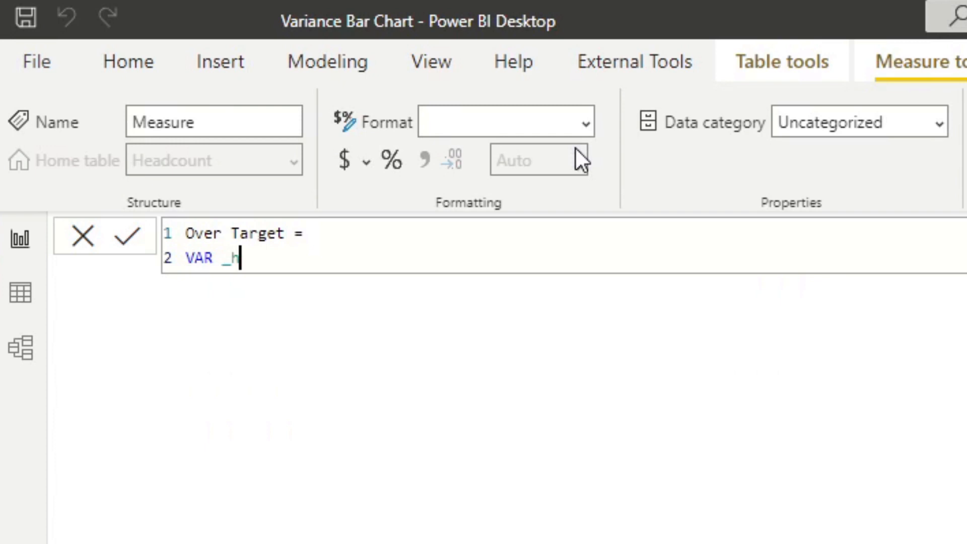
{"action": "type", "text": "eadcount"}
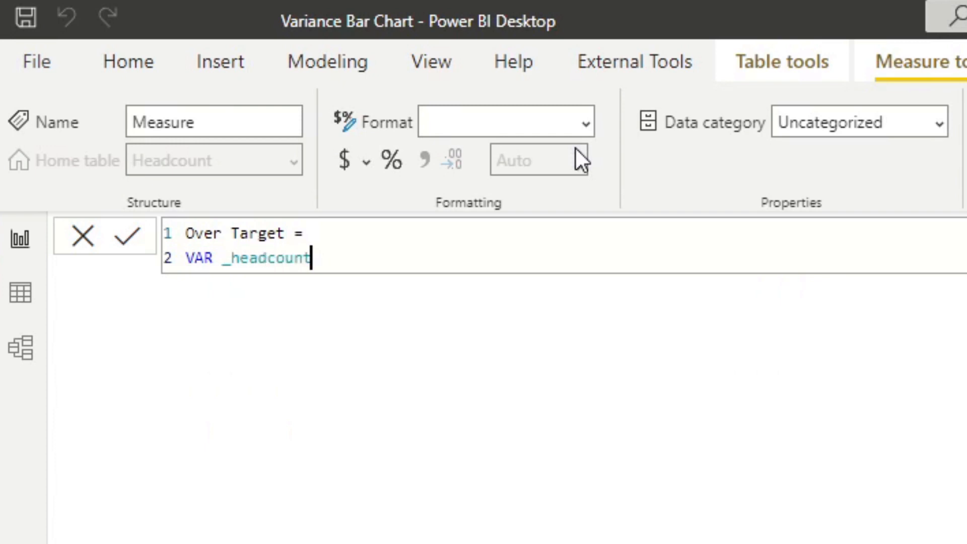
{"action": "type", "text": " = SUM(Head"}
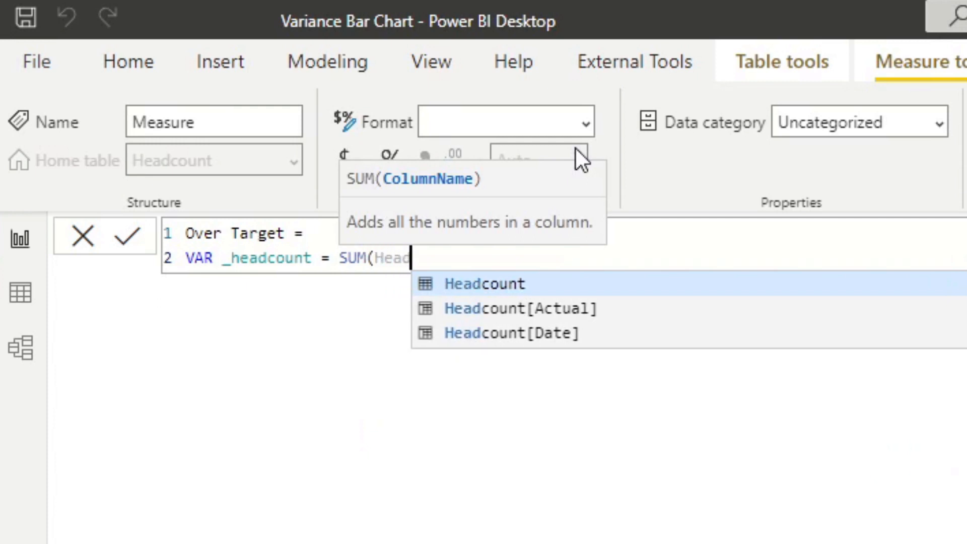
{"action": "type", "text": "count[Actual])"}
{"action": "key", "text": "shift+Return"}
{"action": "type", "text": "RETURN"}
{"action": "key", "text": "shift+Return"}
Complete the measure with IF (_headcount > Target[Target Value], _headcount - Target[Target Value]) and commit it
{"action": "type", "text": "IF (_"}
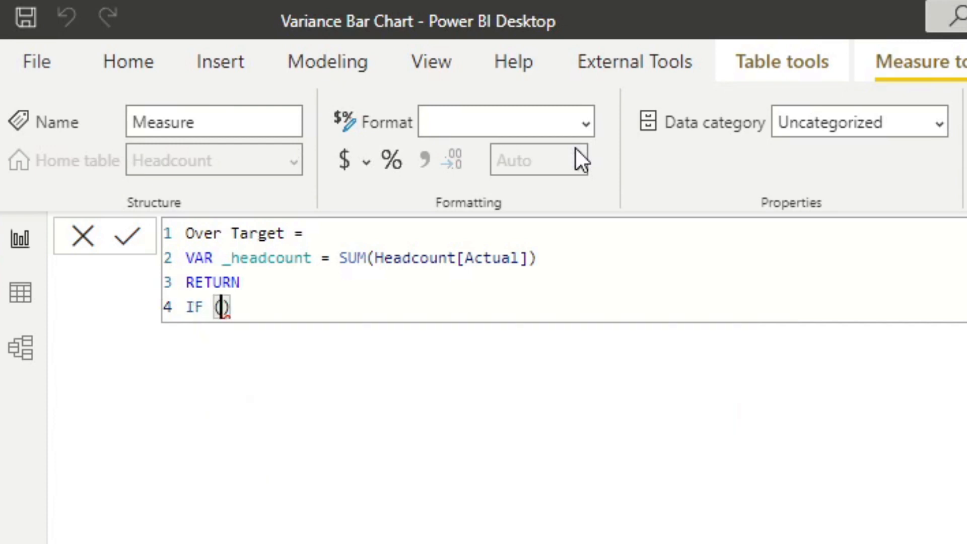
{"action": "type", "text": "headcount >"}
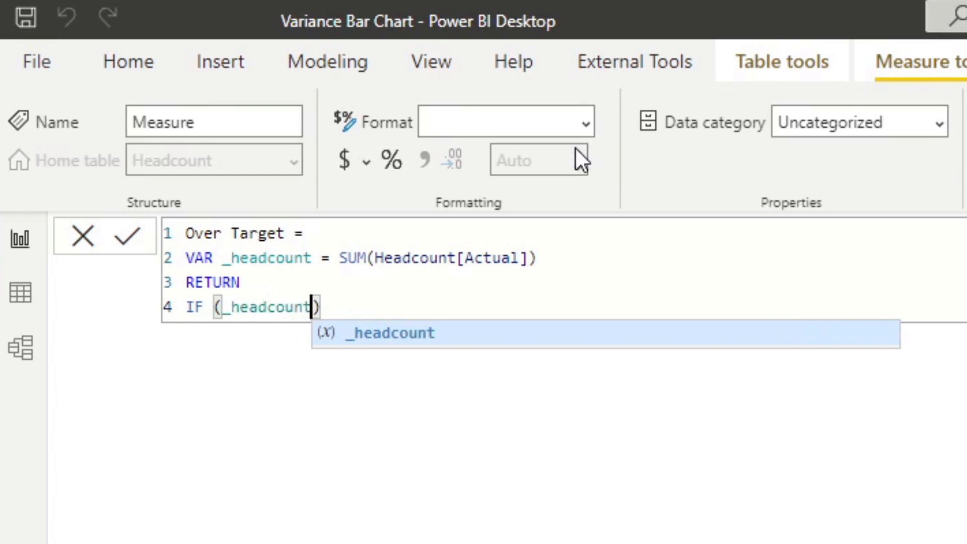
{"action": "type", "text": " Target[Target Value],"}
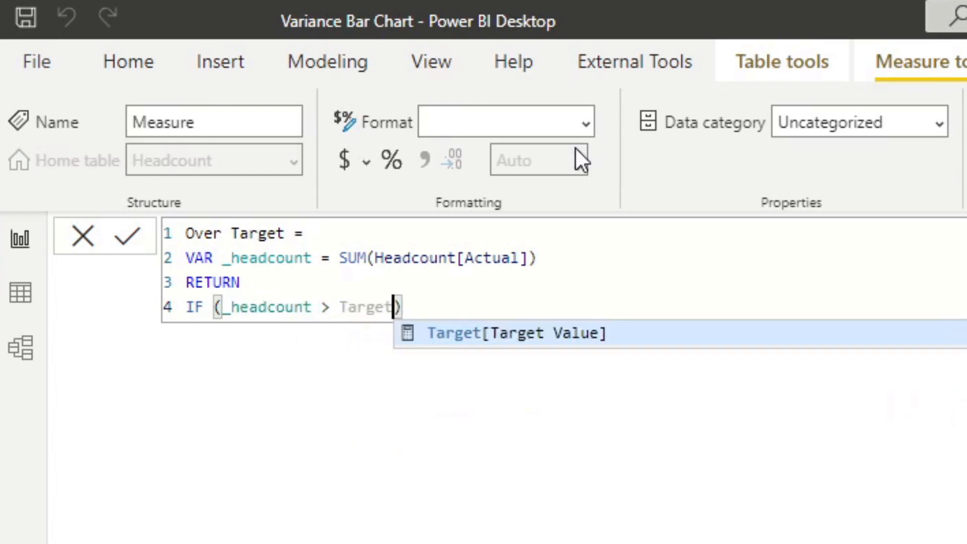
{"action": "type", "text": " _"}
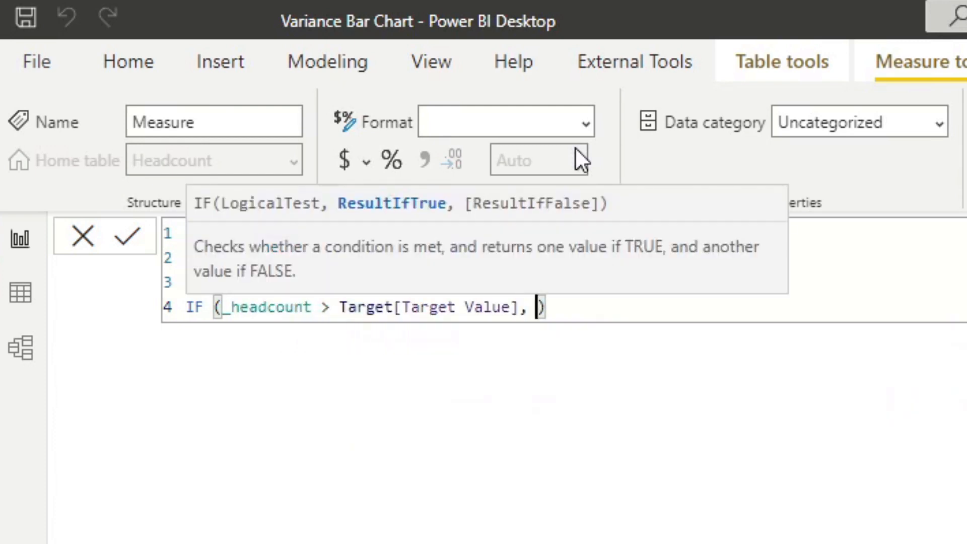
{"action": "type", "text": "headcount - T"}
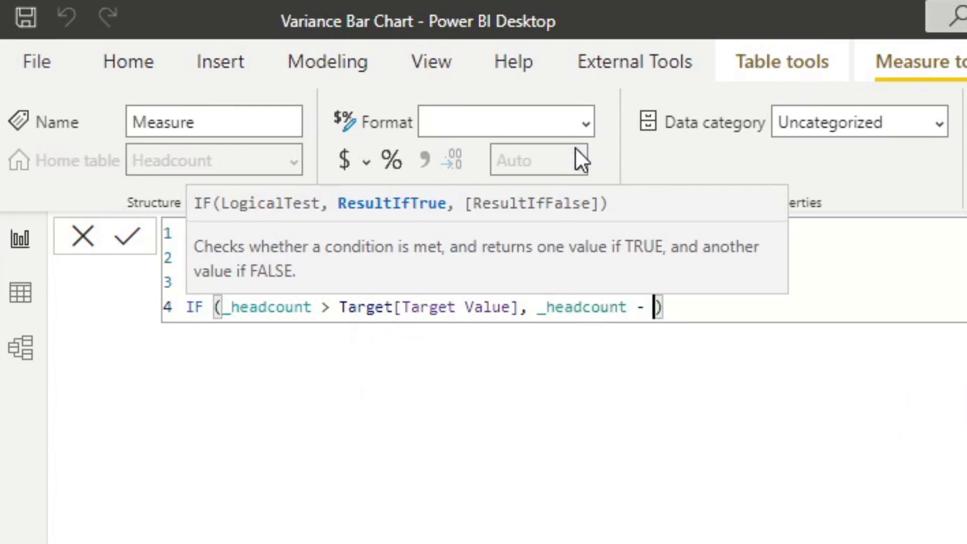
{"action": "type", "text": "arget[Target Value]"}
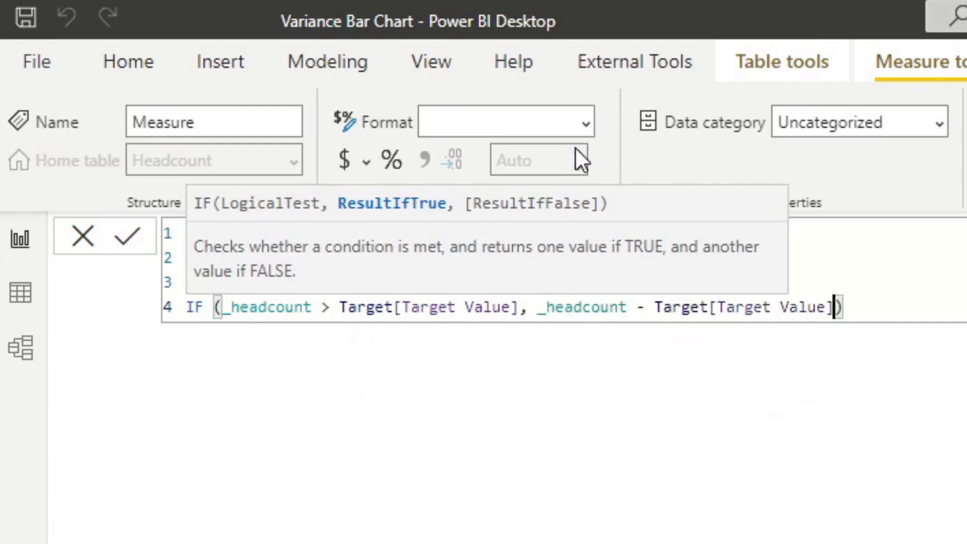
{"action": "key", "text": "Return"}
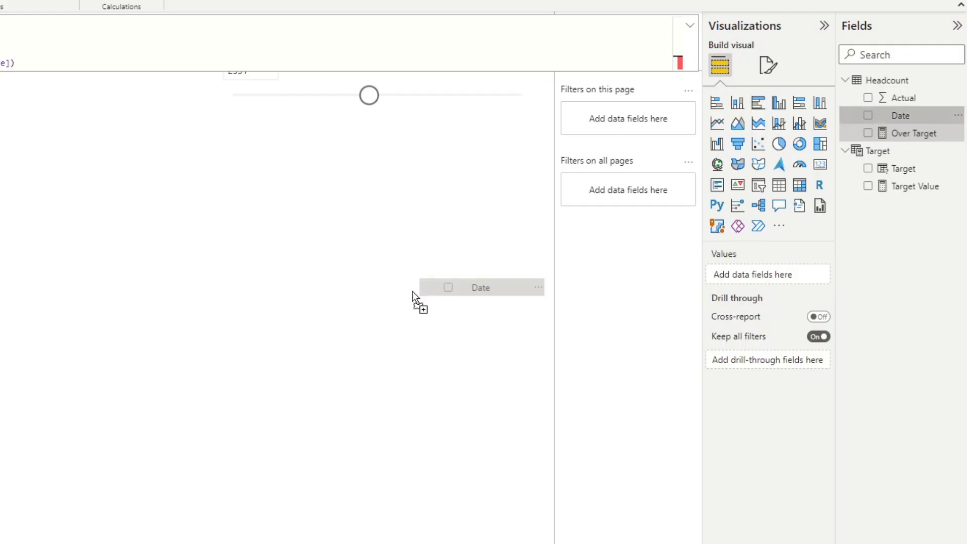
Create a table visual from the Headcount Date field below the slicer, and make it taller
{"action": "left_click_drag", "start_coordinate": [412, 292], "coordinate": [250, 244]}
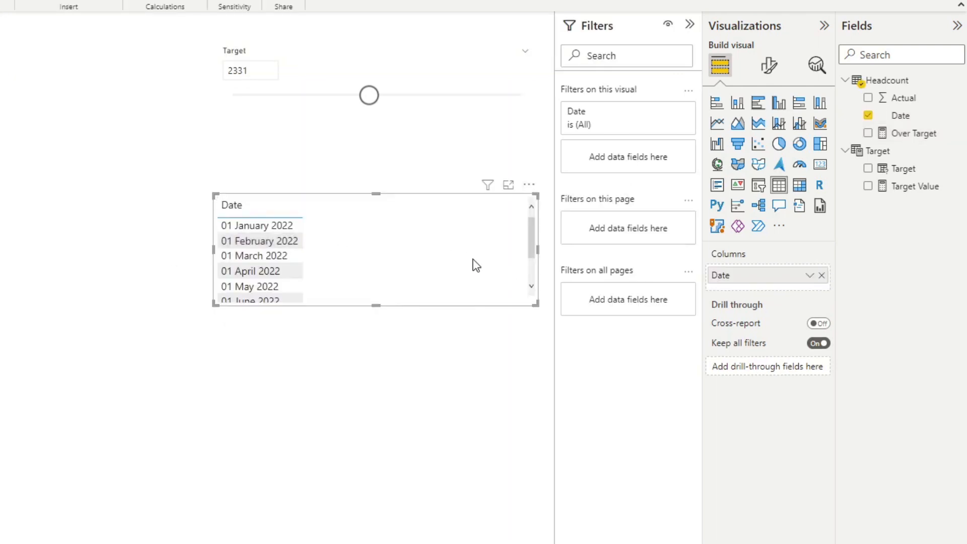
{"action": "left_click_drag", "start_coordinate": [473, 259], "coordinate": [452, 271]}
{"action": "left_click_drag", "start_coordinate": [356, 318], "coordinate": [356, 445]}
{"action": "left_click_drag", "start_coordinate": [380, 387], "coordinate": [391, 352]}
Add Actual, Target Value and Over Target as columns to the date table
{"action": "left_click_drag", "start_coordinate": [909, 100], "coordinate": [306, 289]}
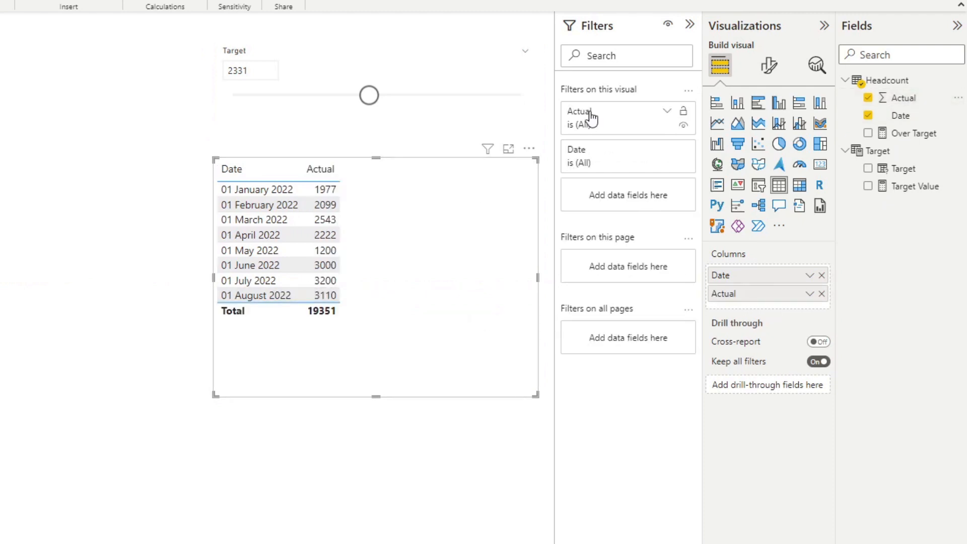
{"action": "left_click_drag", "start_coordinate": [915, 186], "coordinate": [383, 282]}
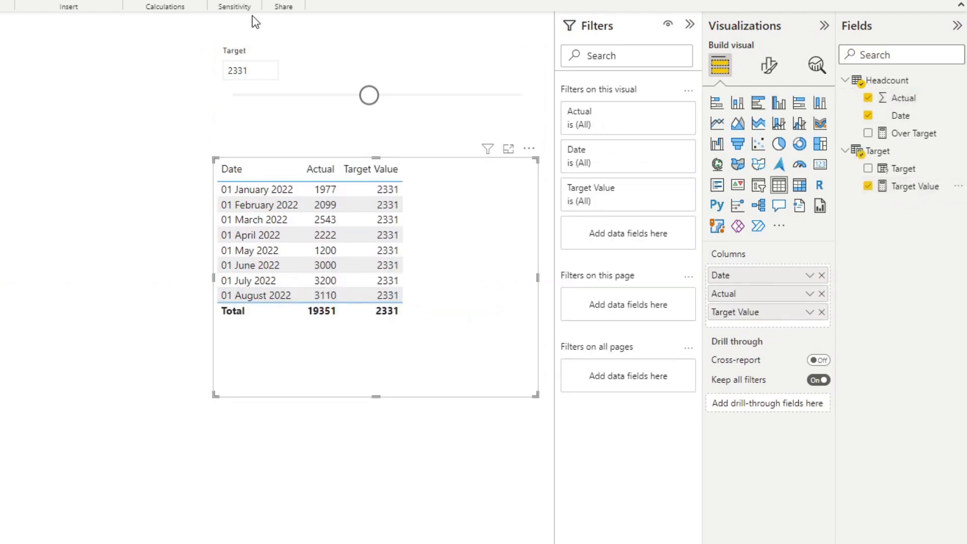
{"action": "left_click_drag", "start_coordinate": [915, 133], "coordinate": [470, 294]}
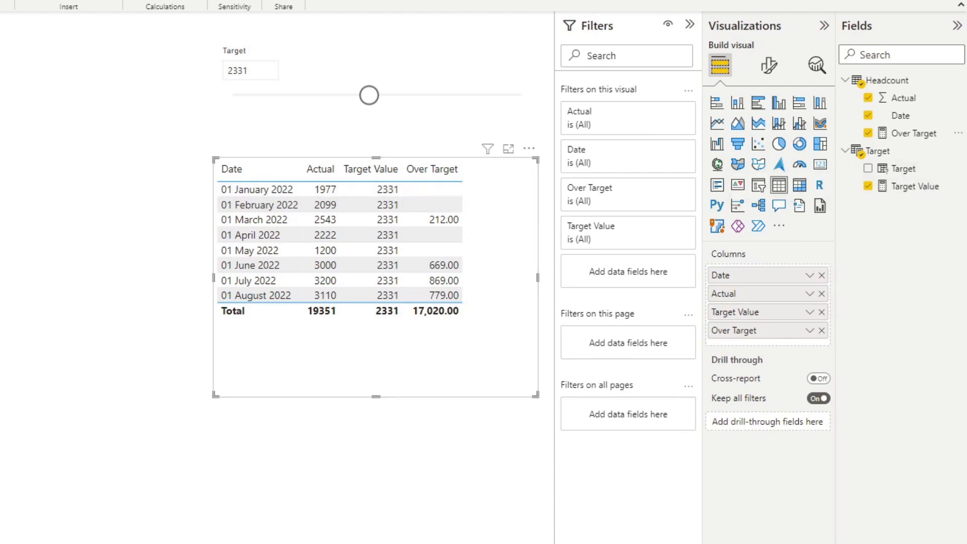
Copy the whole Over Target formula into a new measure in the Headcount table and name it Under Target
{"action": "left_click_drag", "start_coordinate": [453, 346], "coordinate": [415, 363]}
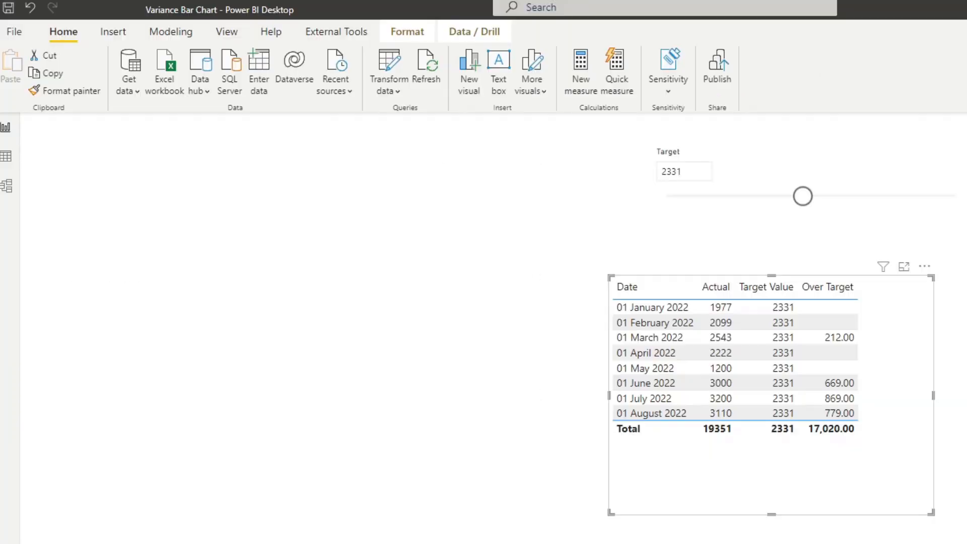
{"action": "left_click", "coordinate": [913, 134]}
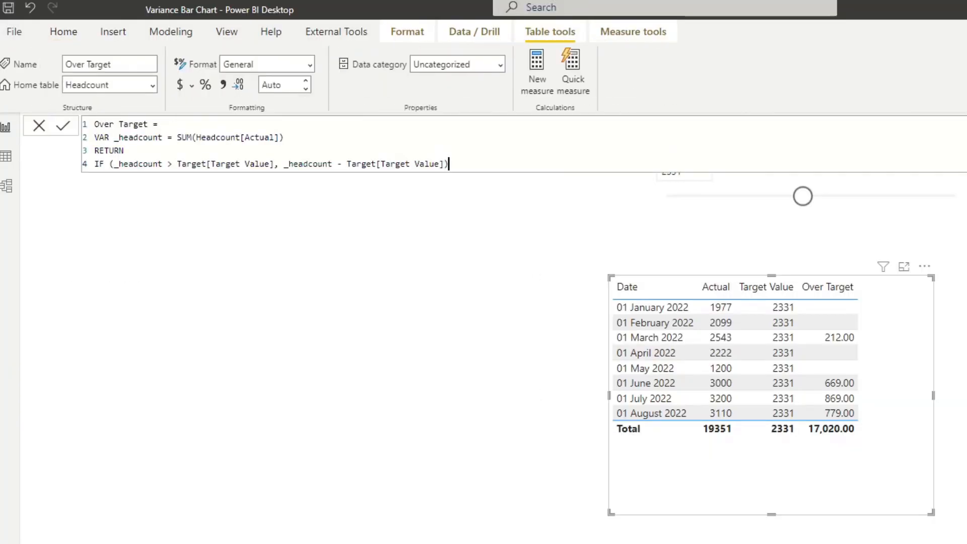
{"action": "key", "text": "ctrl+a"}
{"action": "key", "text": "ctrl+c"}
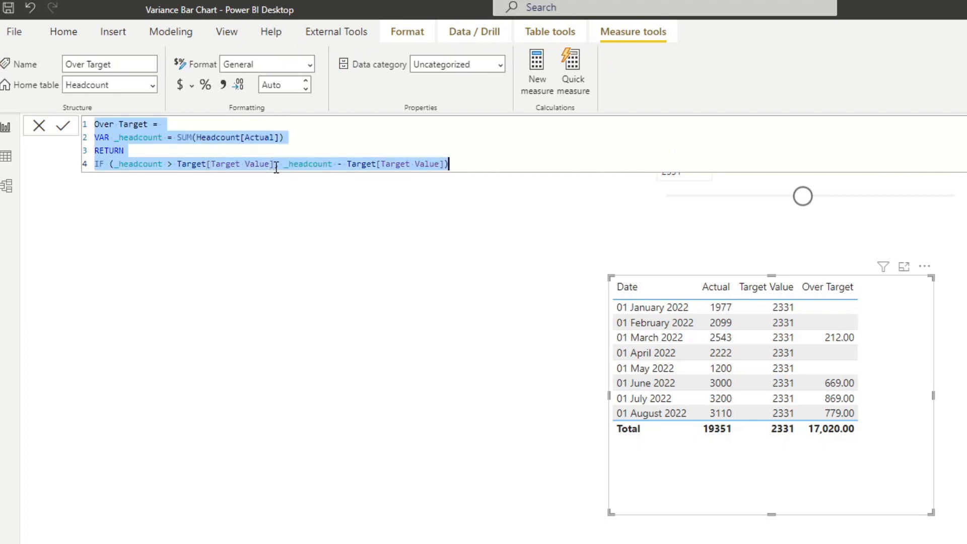
{"action": "right_click", "coordinate": [965, 226]}
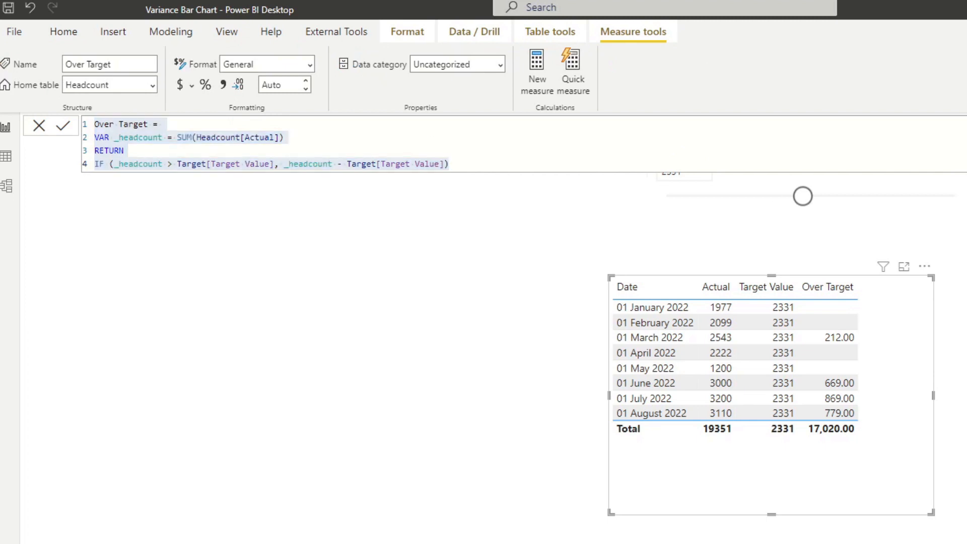
{"action": "left_click", "coordinate": [552, 63]}
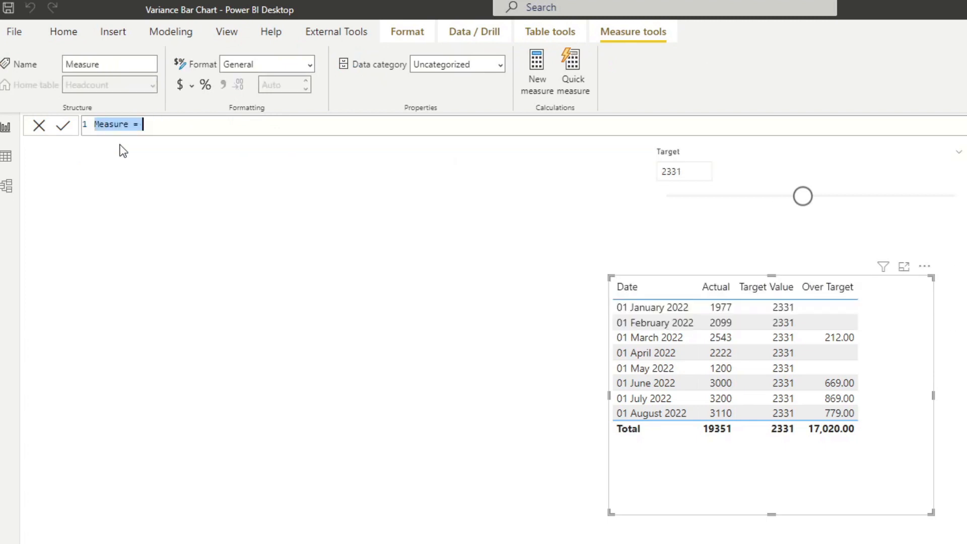
{"action": "key", "text": "ctrl+v"}
{"action": "double_click", "coordinate": [107, 126]}
{"action": "type", "text": "Under"}
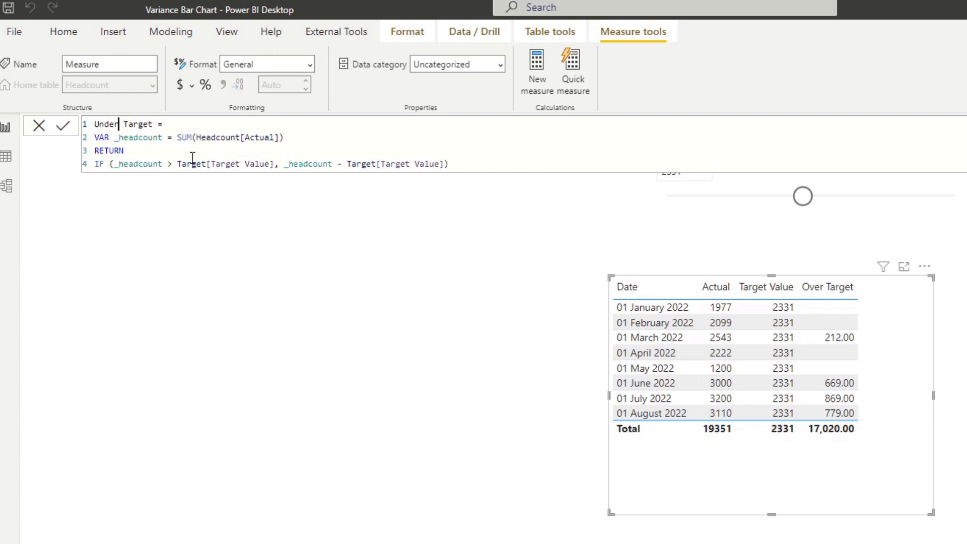
Change the Under Target formula's last line to IF (_headcount < Target[Target Value], Target[Target Value] - _headcount) and commit it
{"action": "left_click", "coordinate": [164, 164]}
{"action": "left_click", "coordinate": [174, 164]}
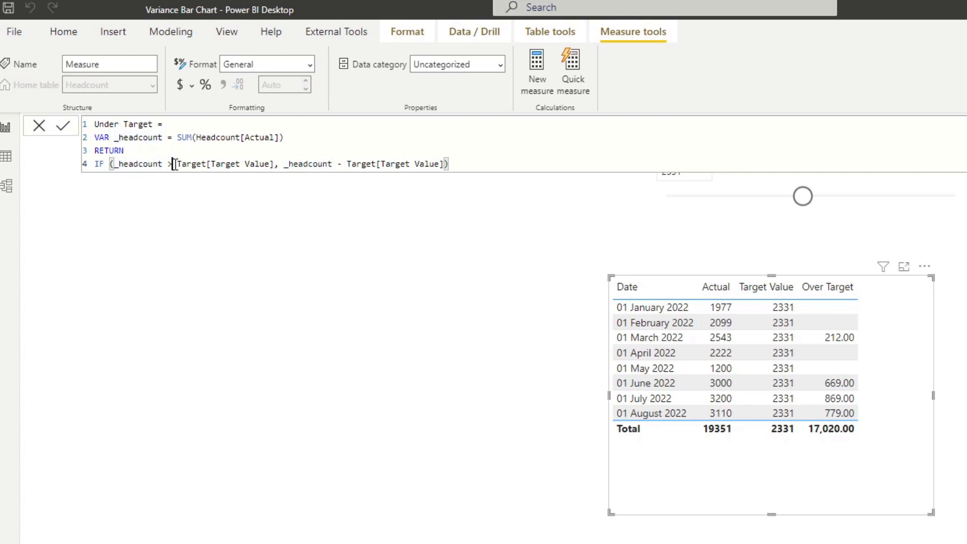
{"action": "key", "text": "BackSpace"}
{"action": "type", "text": "<"}
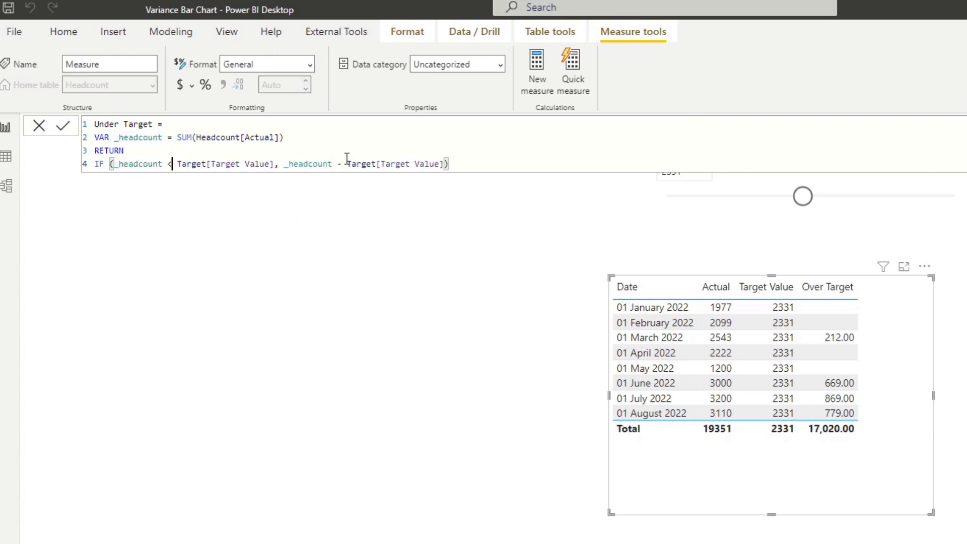
{"action": "left_click_drag", "start_coordinate": [346, 164], "coordinate": [284, 164]}
{"action": "key", "text": "BackSpace"}
{"action": "left_click", "coordinate": [380, 164]}
{"action": "type", "text": "- "}
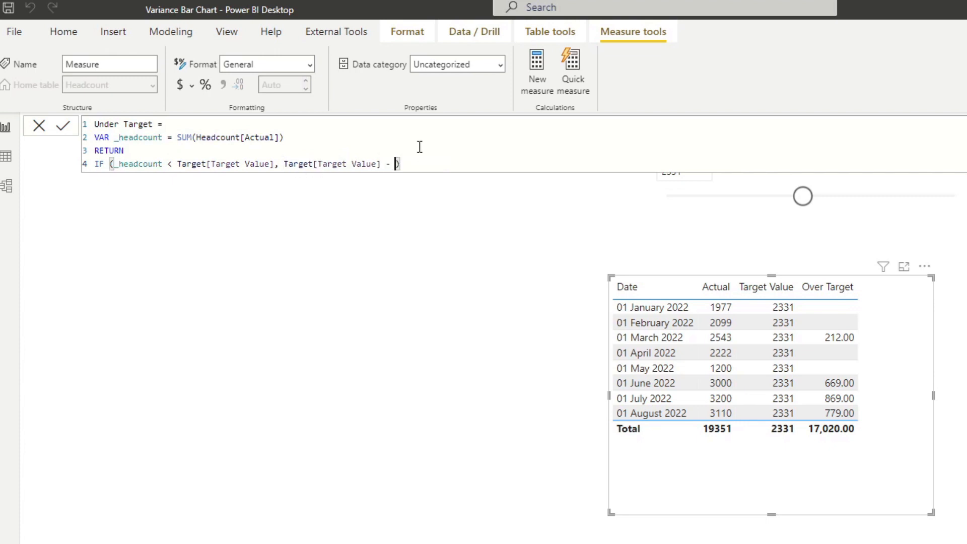
{"action": "type", "text": "_headcount"}
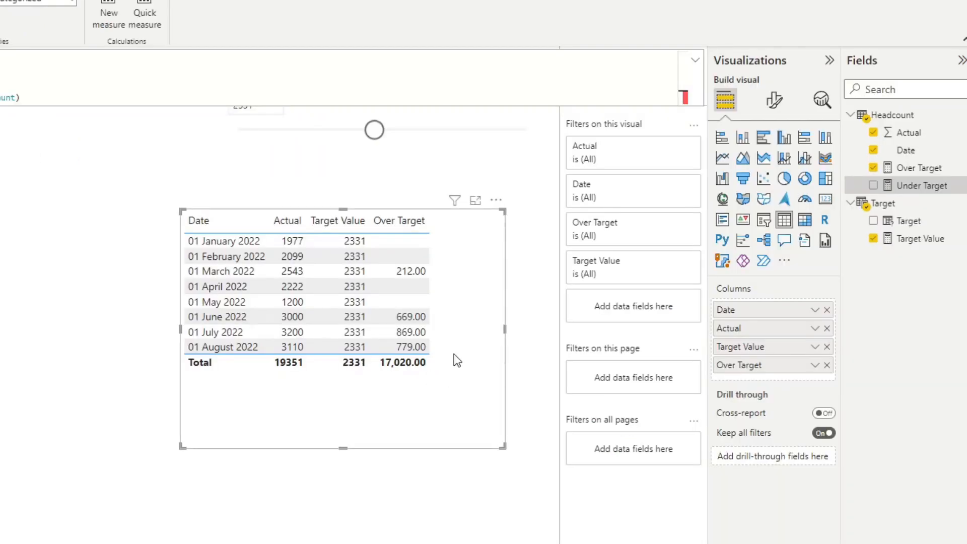
Add Under Target as the last column of the date table and reposition the table below the slicer
{"action": "left_click_drag", "start_coordinate": [453, 354], "coordinate": [428, 362]}
{"action": "left_click_drag", "start_coordinate": [898, 194], "coordinate": [519, 342]}
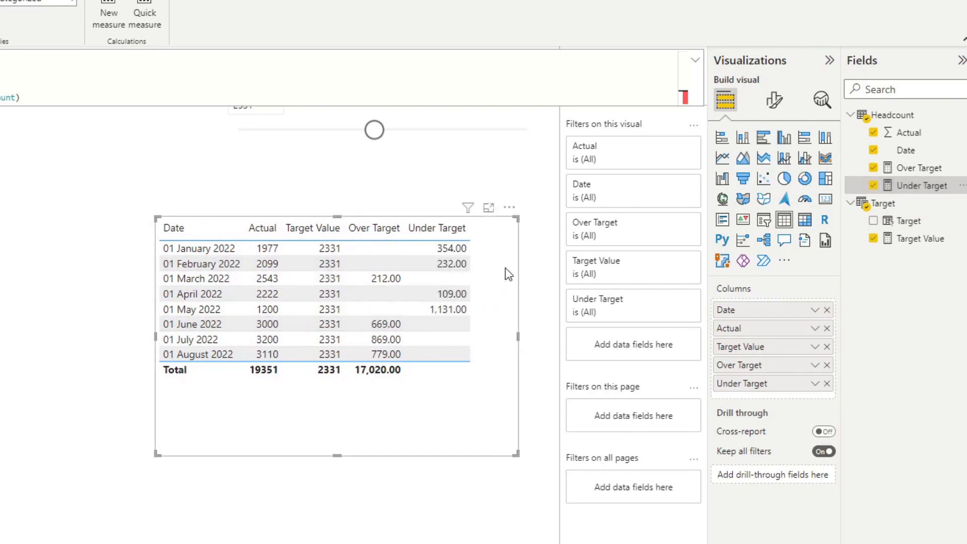
{"action": "left_click", "coordinate": [139, 262]}
{"action": "left_click_drag", "start_coordinate": [445, 421], "coordinate": [475, 423]}
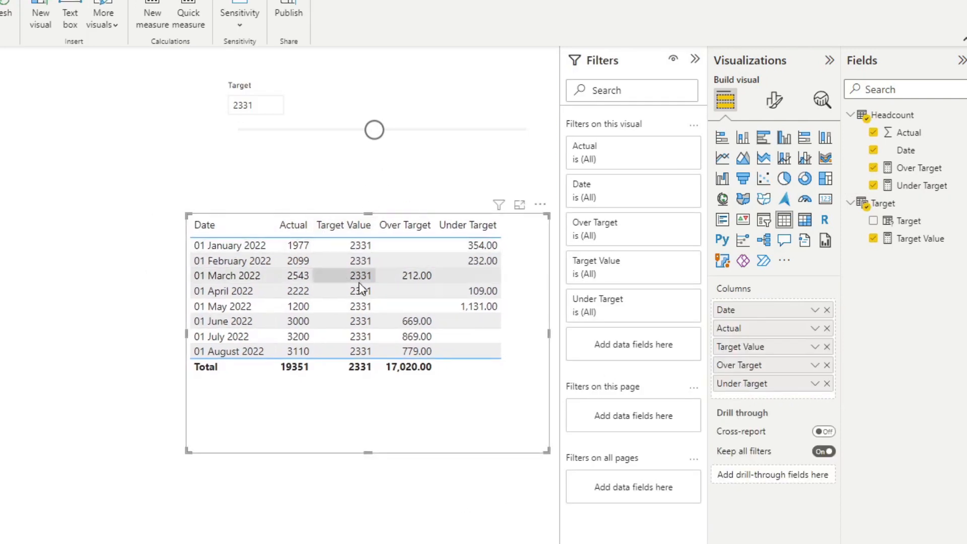
Test the table's variance columns with the Target slicer at 2941 and at 2421
{"action": "left_click_drag", "start_coordinate": [374, 130], "coordinate": [409, 132]}
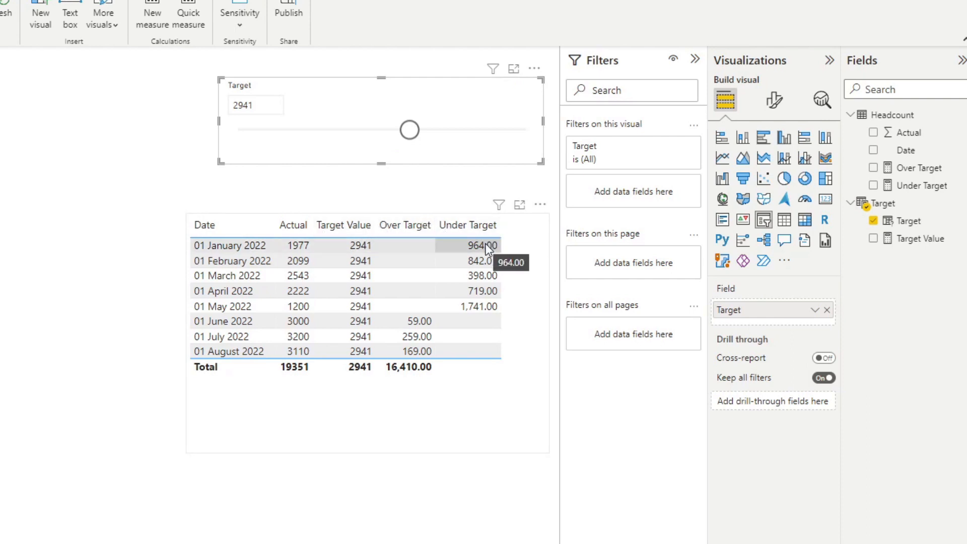
{"action": "left_click_drag", "start_coordinate": [409, 130], "coordinate": [379, 130]}
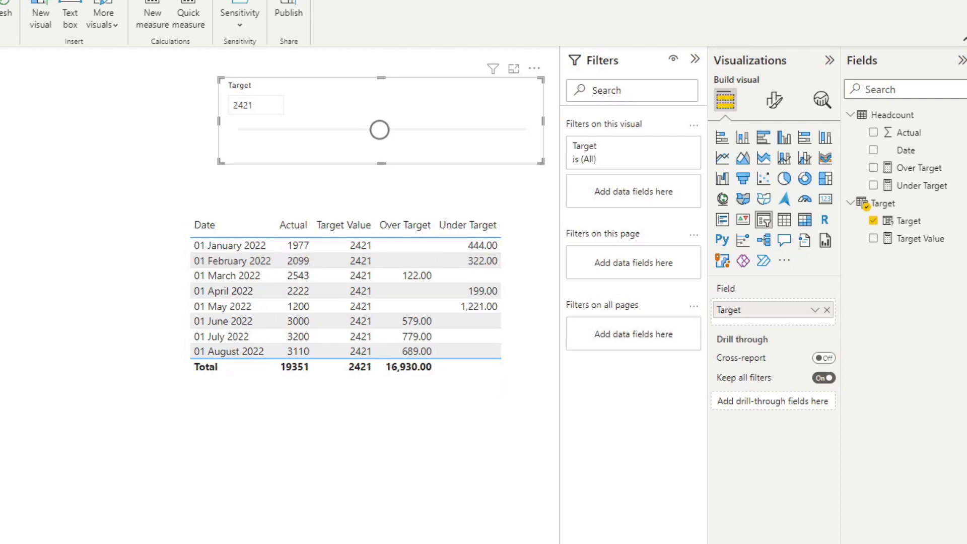
Create a new measure in the Headcount table named Actual Value, with its formula starting on a second line
{"action": "right_click", "coordinate": [874, 116]}
{"action": "key", "text": "Escape"}
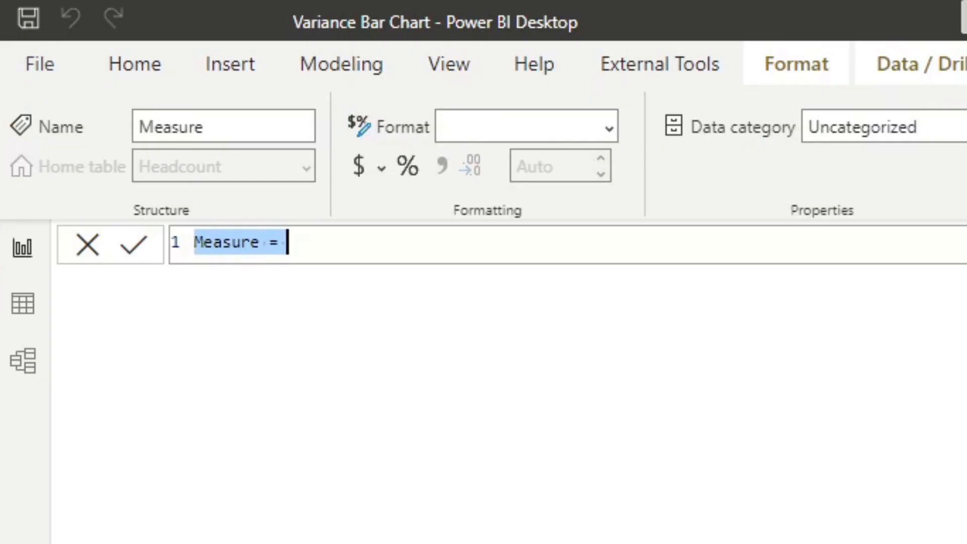
{"action": "type", "text": "Actual Value ="}
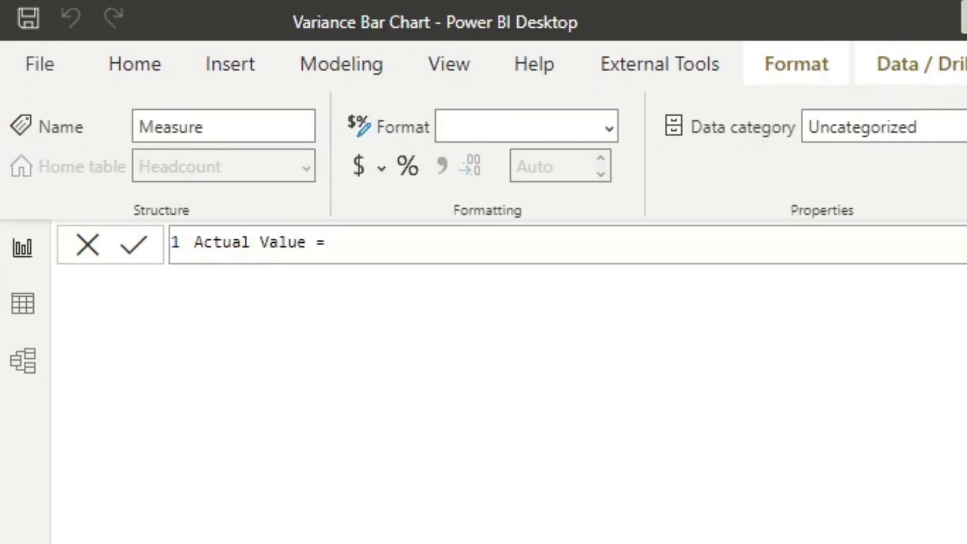
{"action": "key", "text": "shift+Return"}
Define the variable _headcount as SUM(Headcount[Actual]) in the Actual Value measure
{"action": "type", "text": "VAR "}
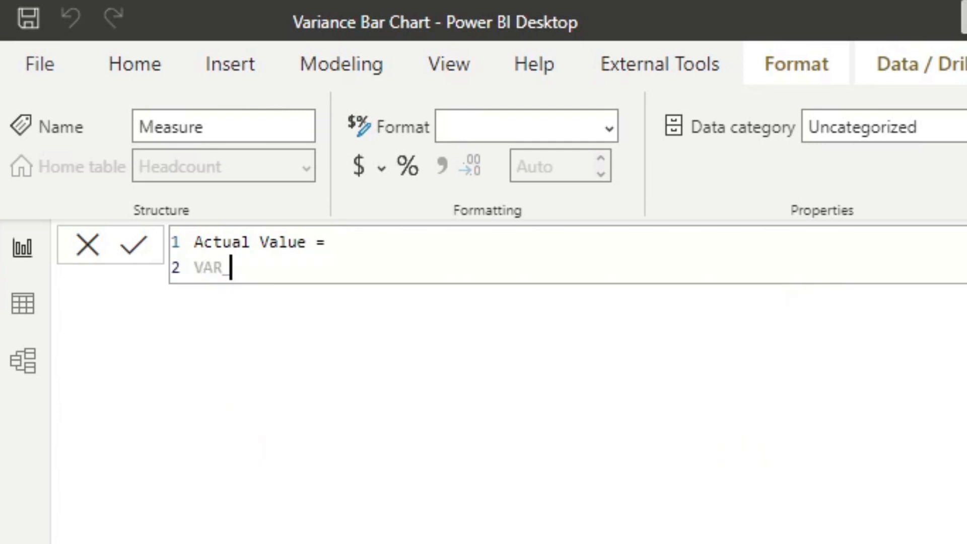
{"action": "type", "text": "_headxcou"}
{"action": "key", "text": "BackSpace"}
{"action": "key", "text": "BackSpace"}
{"action": "key", "text": "BackSpace"}
{"action": "key", "text": "BackSpace"}
{"action": "type", "text": "count = "}
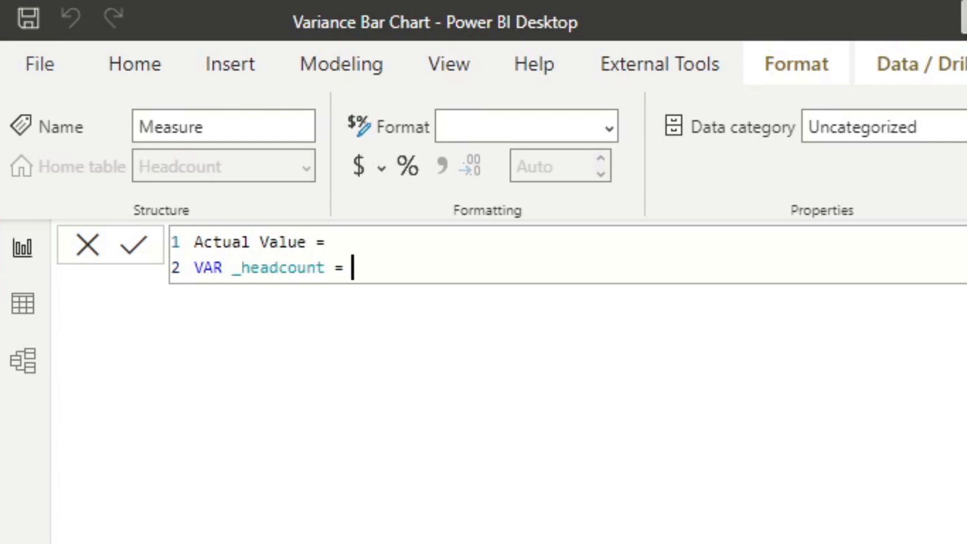
{"action": "type", "text": "SUM(C"}
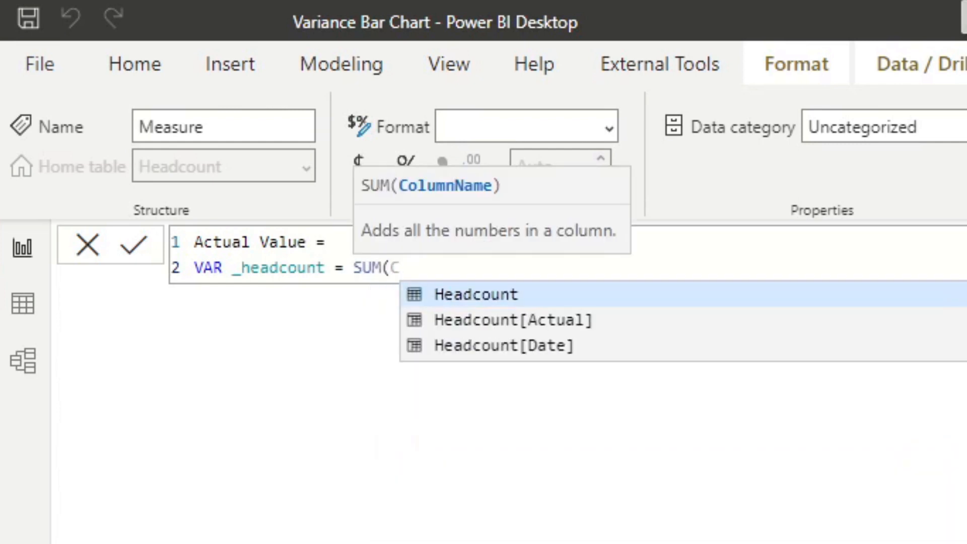
{"action": "key", "text": "Down"}
{"action": "key", "text": "Tab"}
{"action": "type", "text": ")"}
Complete the Actual Value measure with RETURN and MIN(_headcount, Target[Target Value]), and commit it
{"action": "key", "text": "shift+Return"}
{"action": "type", "text": "RETUR"}
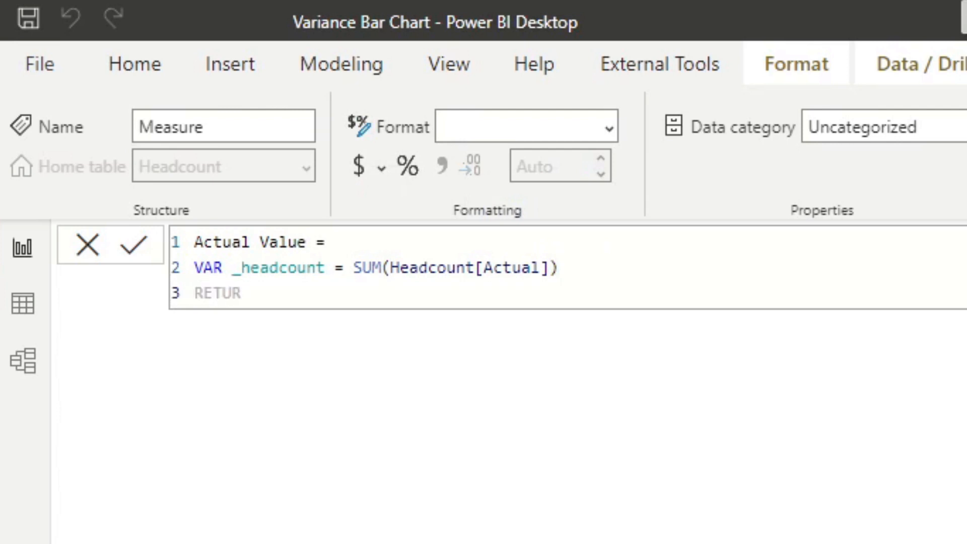
{"action": "type", "text": "N"}
{"action": "key", "text": "shift+Return"}
{"action": "type", "text": "MIN("}
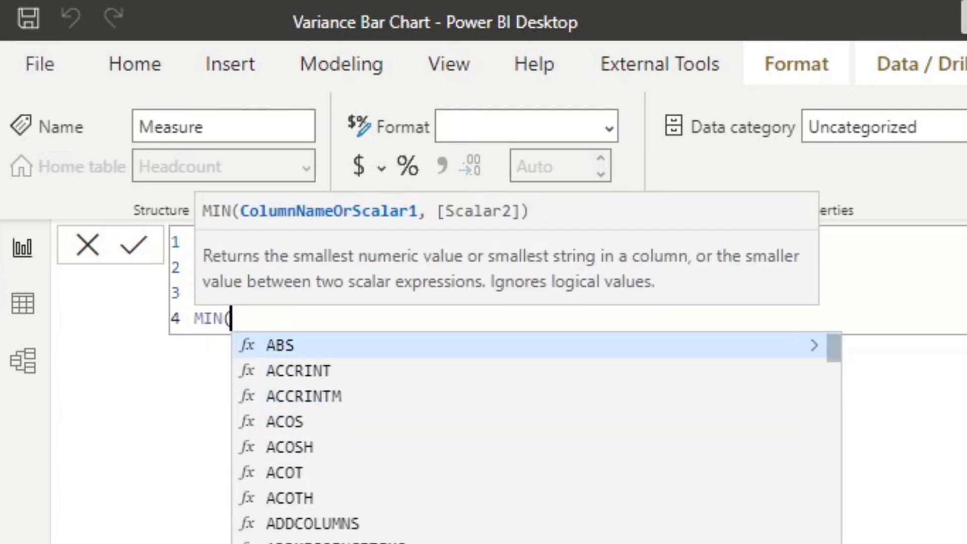
{"action": "type", "text": "_head"}
{"action": "key", "text": "Tab"}
{"action": "type", "text": ", Target"}
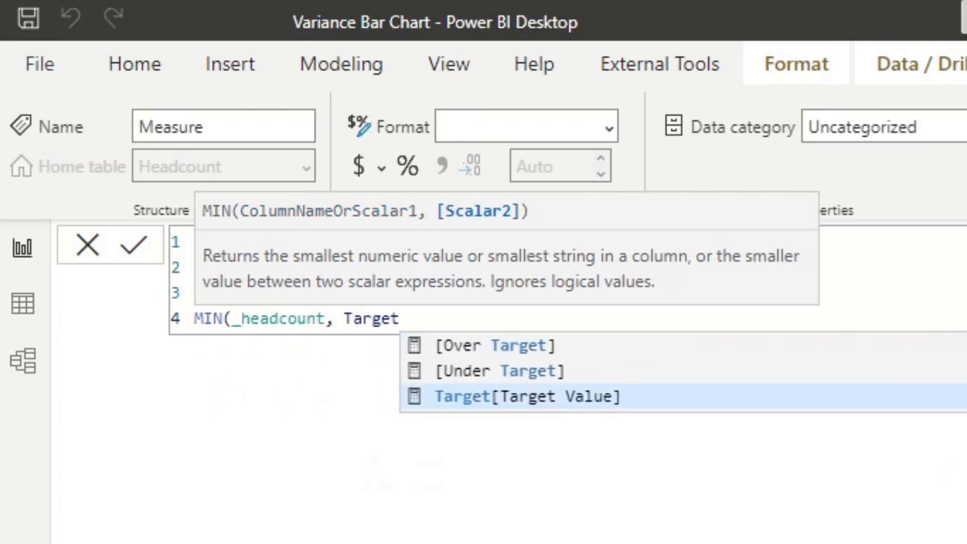
{"action": "key", "text": "Tab"}
{"action": "type", "text": ")"}
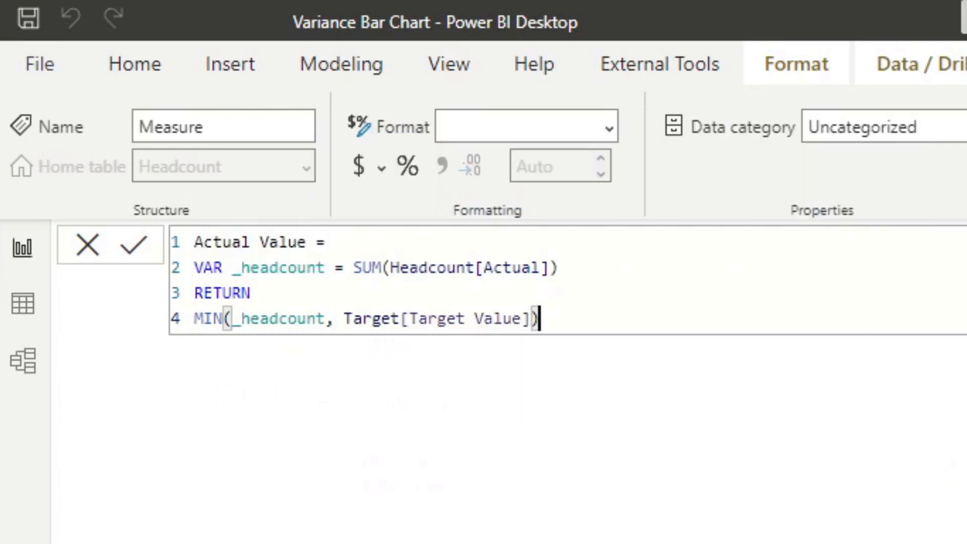
{"action": "key", "text": "Return"}
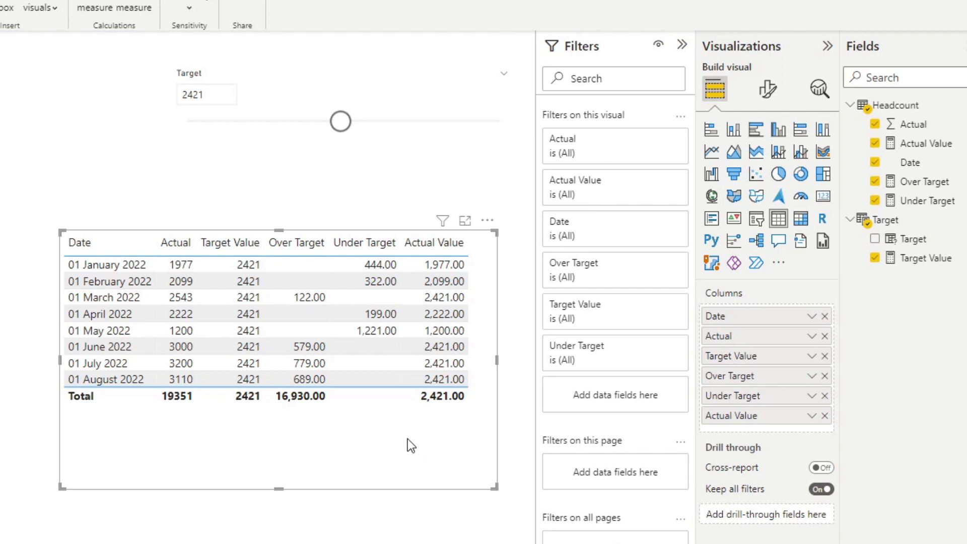
Move the date table aside and insert a large stacked column chart in the free space below the Target slicer
{"action": "left_click_drag", "start_coordinate": [410, 439], "coordinate": [69, 494]}
{"action": "left_click", "coordinate": [403, 373]}
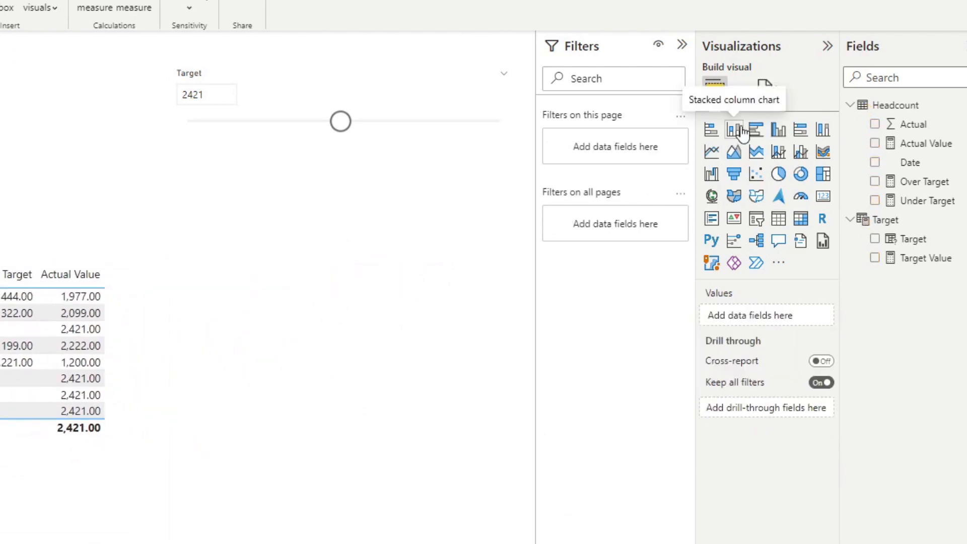
{"action": "left_click", "coordinate": [742, 132]}
{"action": "left_click_drag", "start_coordinate": [371, 296], "coordinate": [306, 294]}
{"action": "left_click_drag", "start_coordinate": [457, 325], "coordinate": [532, 533]}
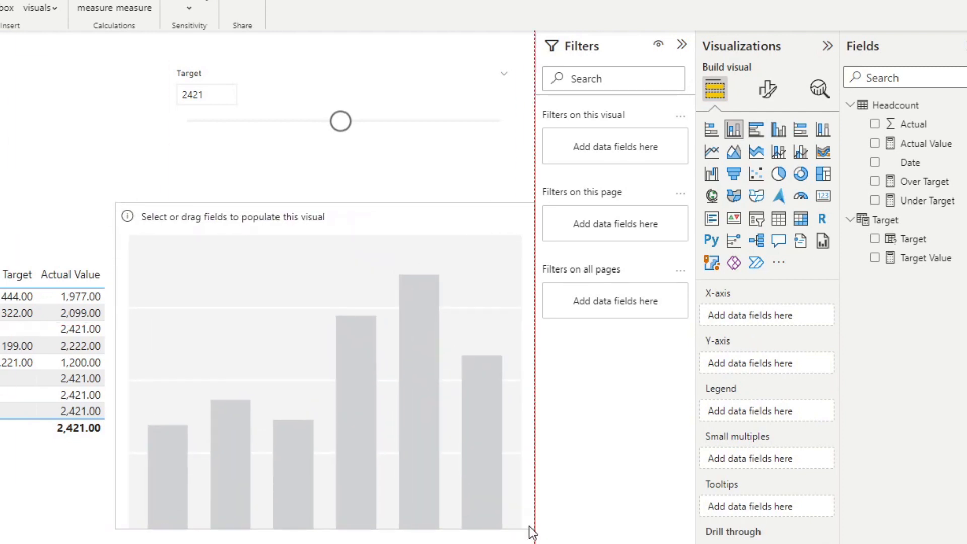
Put Date on the chart's X-axis, and Actual Value, Over Target and Under Target on its Y-axis
{"action": "left_click", "coordinate": [874, 163]}
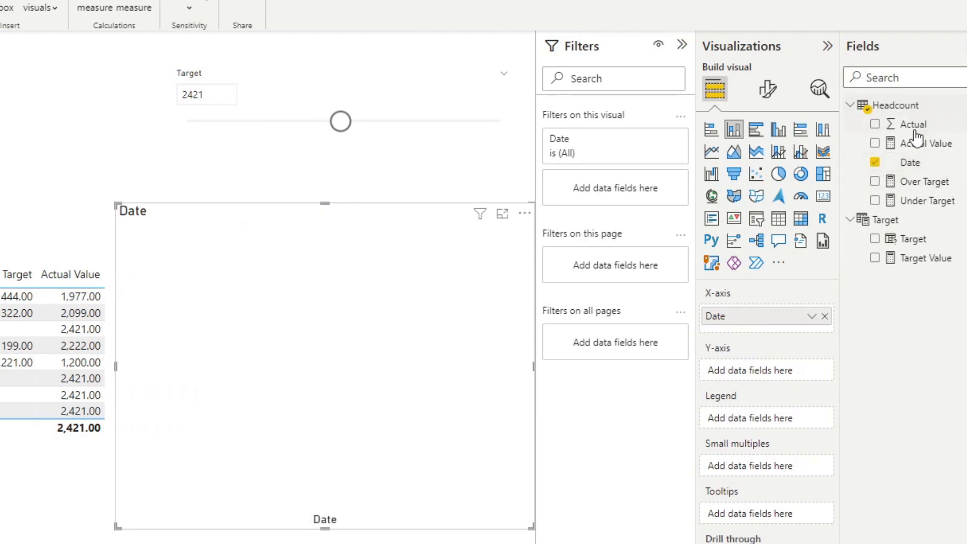
{"action": "left_click_drag", "start_coordinate": [921, 144], "coordinate": [774, 360]}
{"action": "left_click_drag", "start_coordinate": [758, 351], "coordinate": [740, 378]}
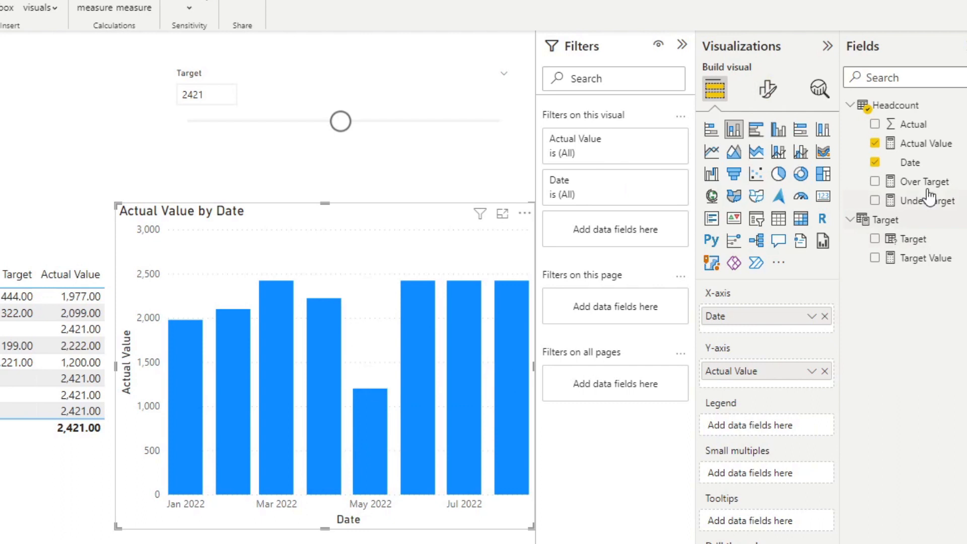
{"action": "left_click_drag", "start_coordinate": [915, 184], "coordinate": [701, 388]}
{"action": "left_click_drag", "start_coordinate": [900, 201], "coordinate": [770, 399]}
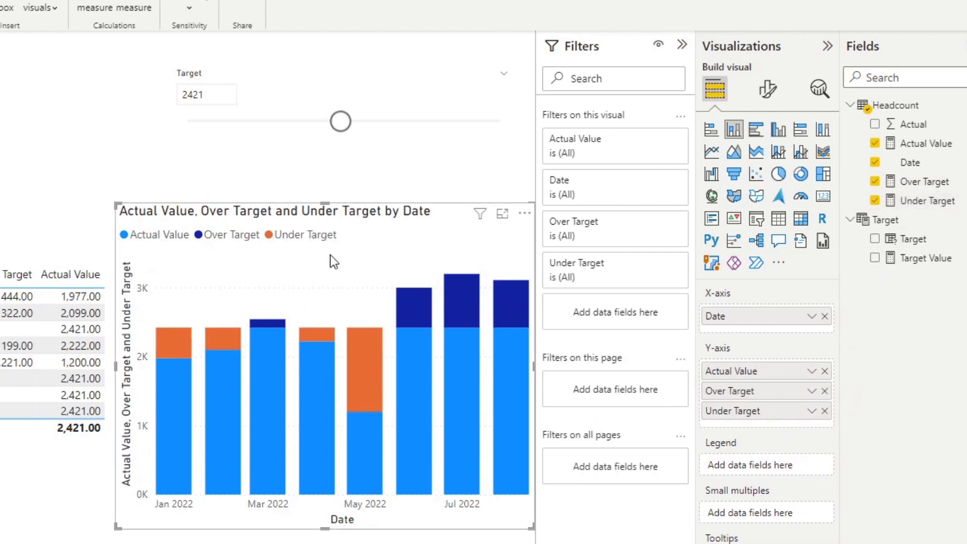
Set the colour of the chart's Actual Value columns to black
{"action": "left_click", "coordinate": [767, 89]}
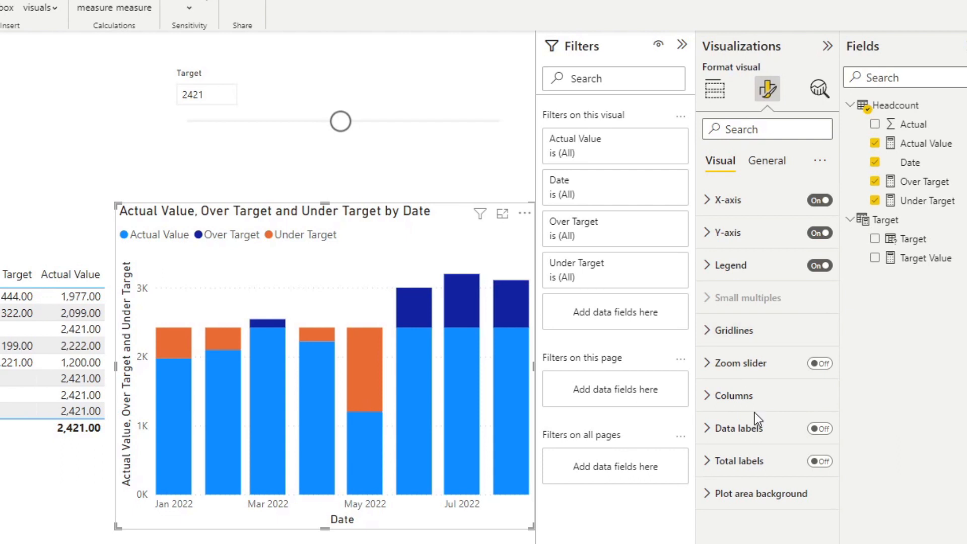
{"action": "left_click", "coordinate": [749, 396]}
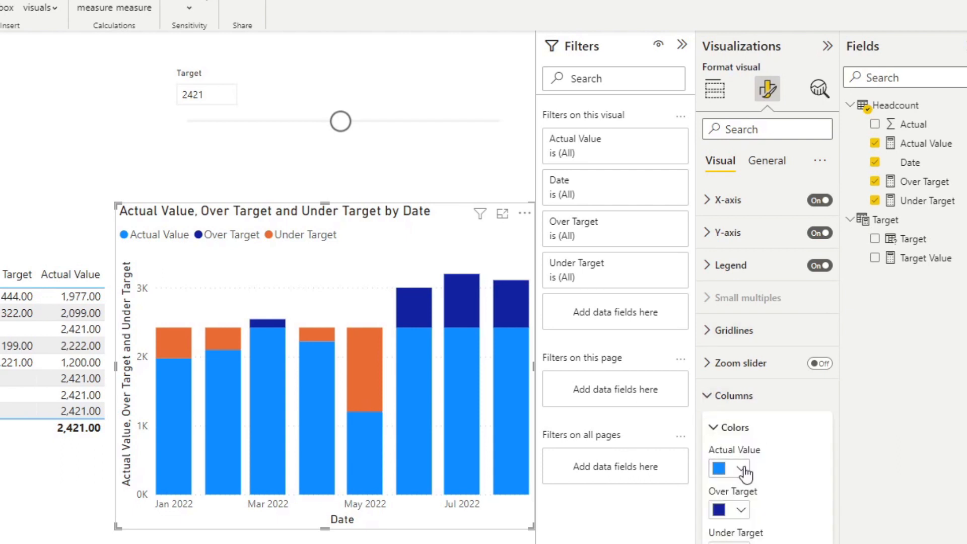
{"action": "left_click", "coordinate": [741, 468]}
{"action": "left_click", "coordinate": [751, 400]}
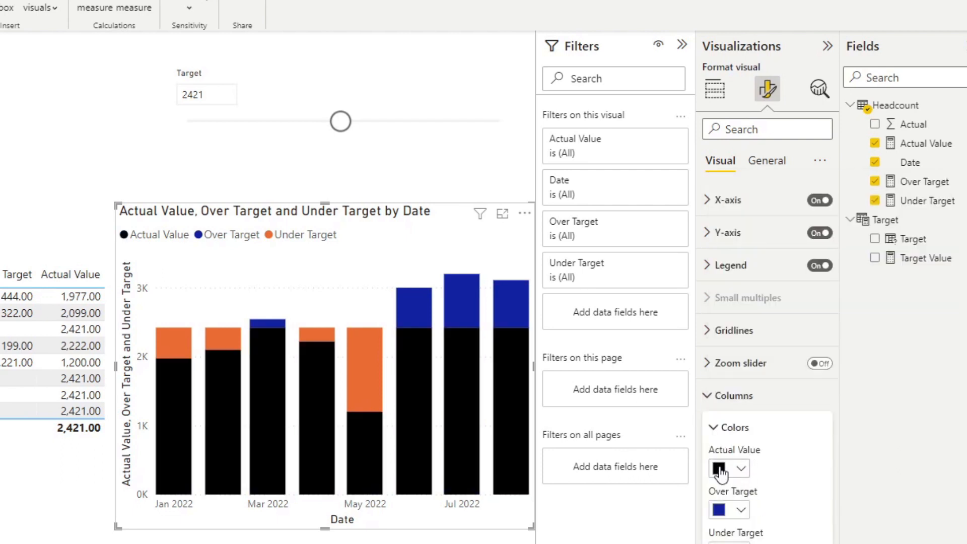
Colour the Over Target columns green (#119E2D) and the Under Target columns light grey
{"action": "left_click", "coordinate": [741, 510]}
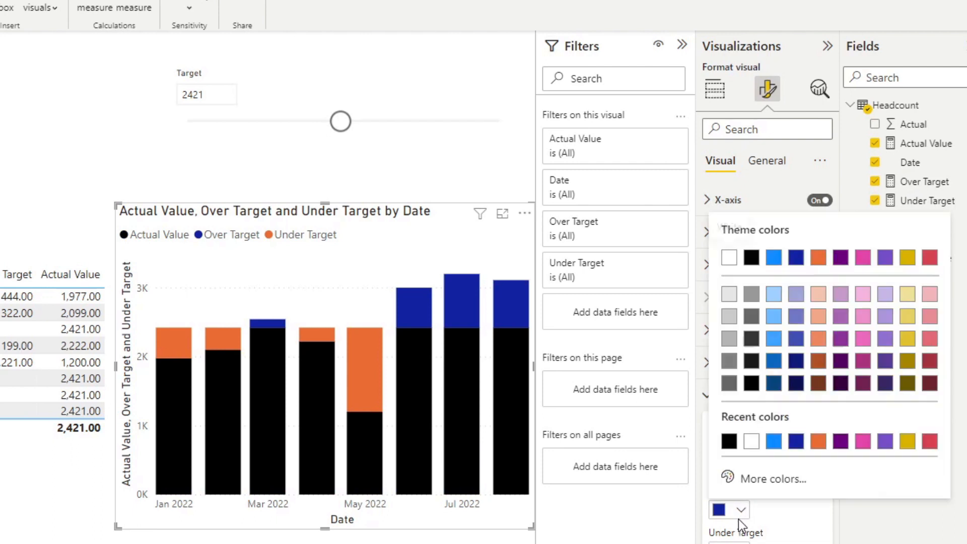
{"action": "left_click", "coordinate": [784, 481]}
{"action": "left_click_drag", "start_coordinate": [835, 418], "coordinate": [801, 418]}
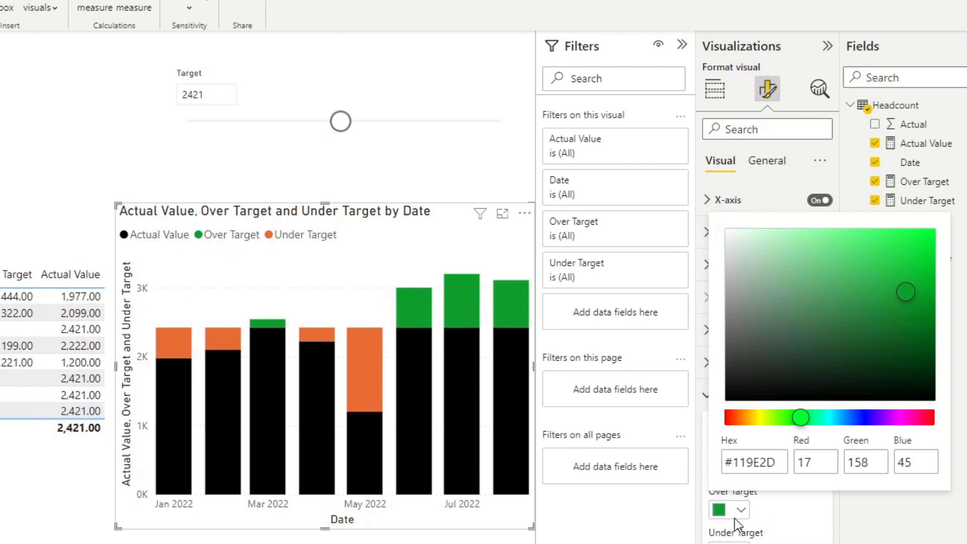
{"action": "left_click", "coordinate": [774, 525]}
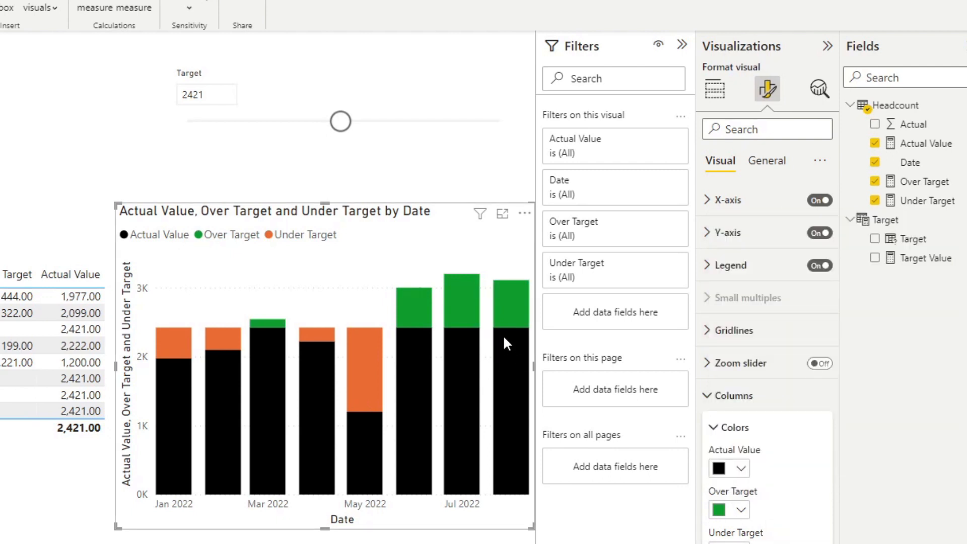
{"action": "left_click", "coordinate": [721, 542]}
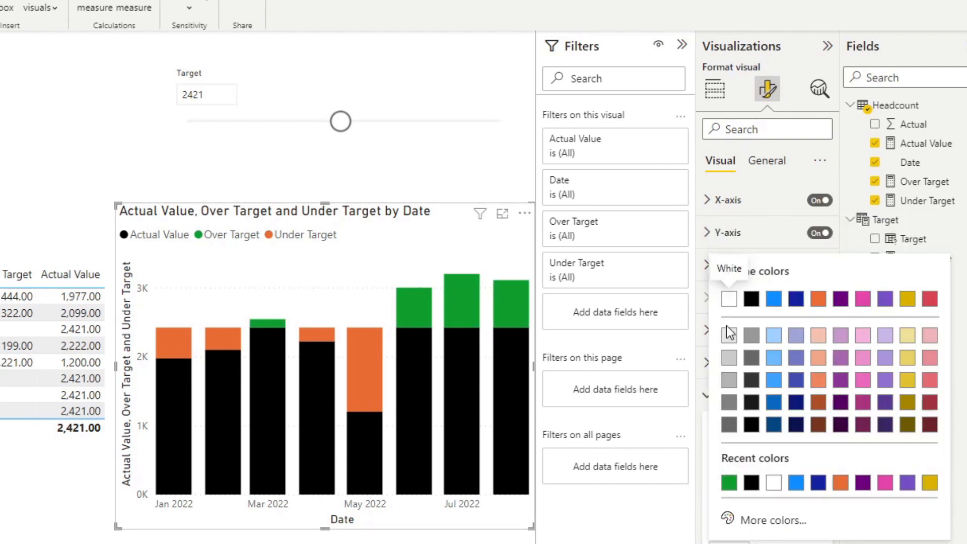
{"action": "left_click", "coordinate": [729, 335]}
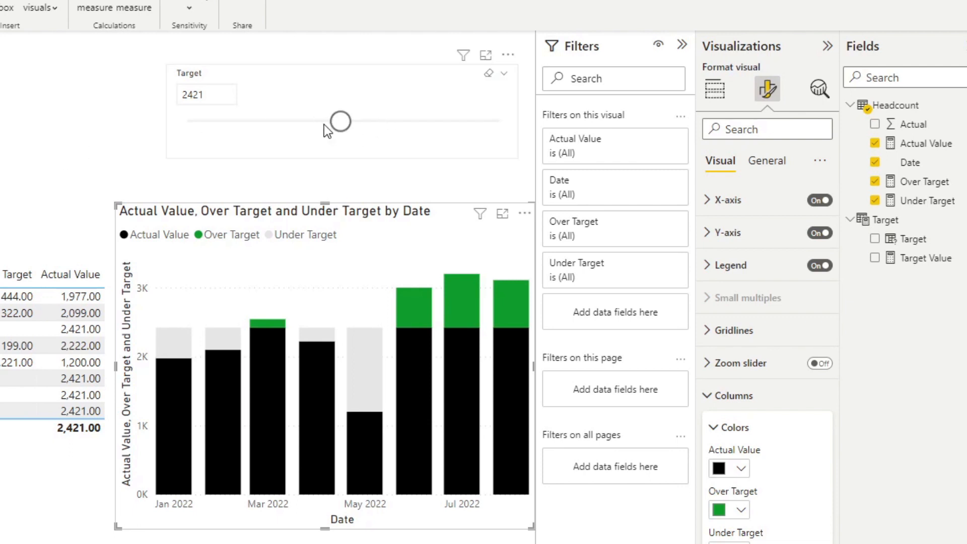
Test the column chart's response by moving the Target slicer to 2971 and to 1201
{"action": "left_click_drag", "start_coordinate": [346, 130], "coordinate": [382, 131]}
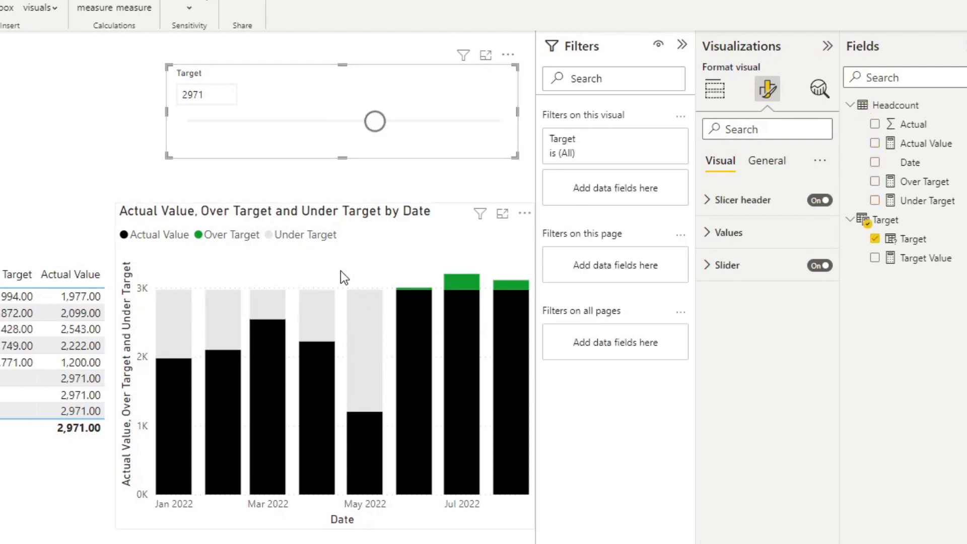
{"action": "left_click_drag", "start_coordinate": [381, 132], "coordinate": [257, 135]}
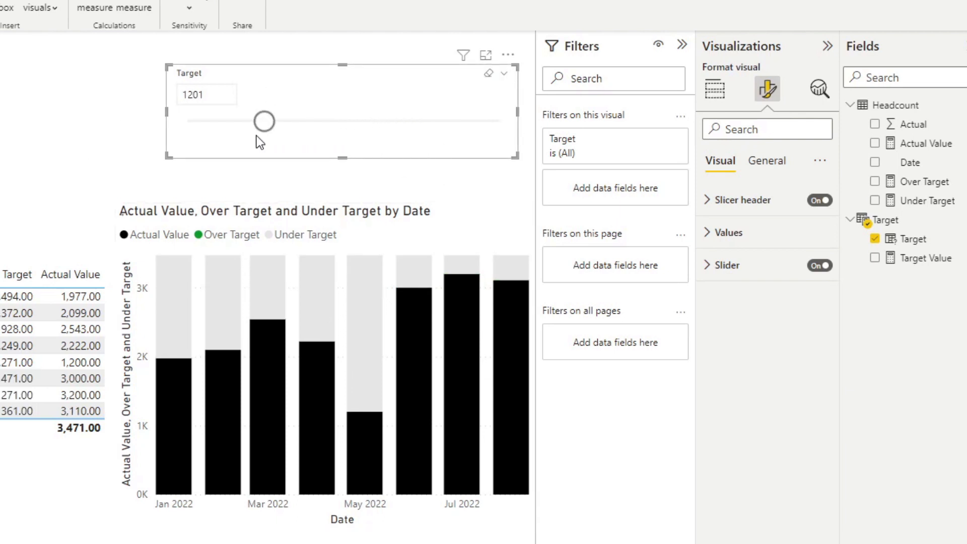